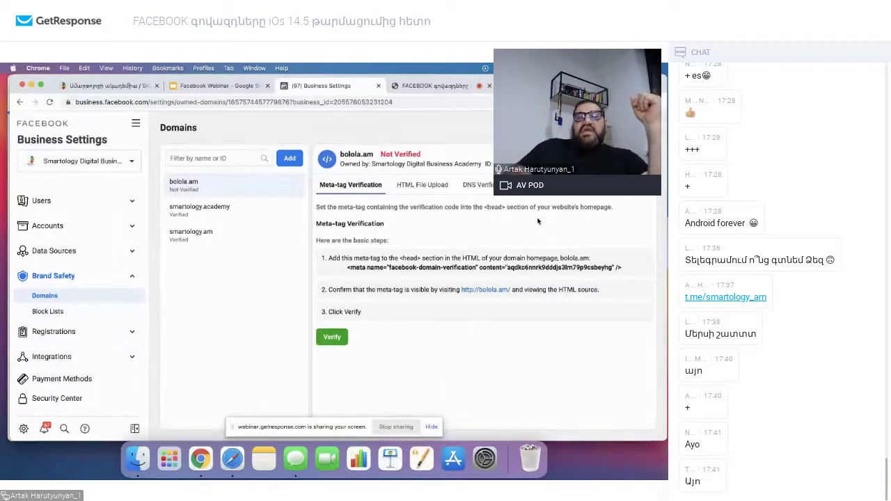
Show the HTML file upload verification instructions for the unverified bolola.am domain
click(431, 186)
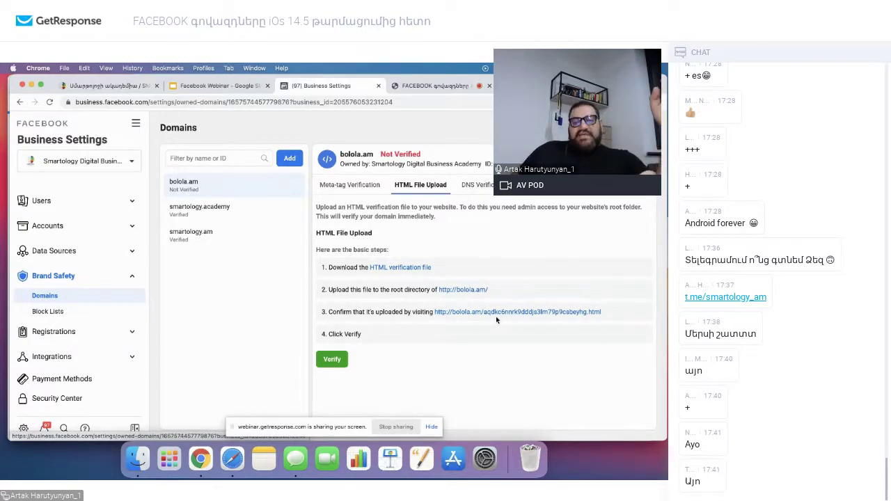
Show the DNS TXT record verification instructions for bolola.am
click(473, 184)
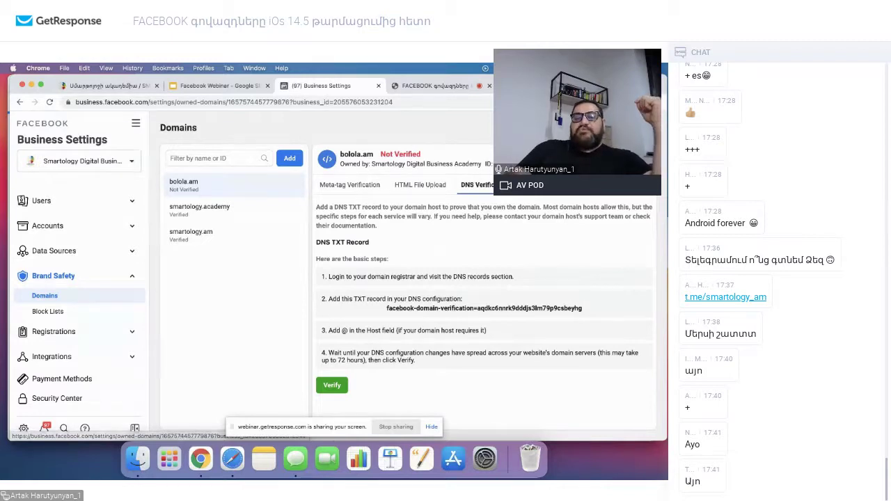
Remove bolola.am from the business, confirm it, and acknowledge the removal notice
click(630, 156)
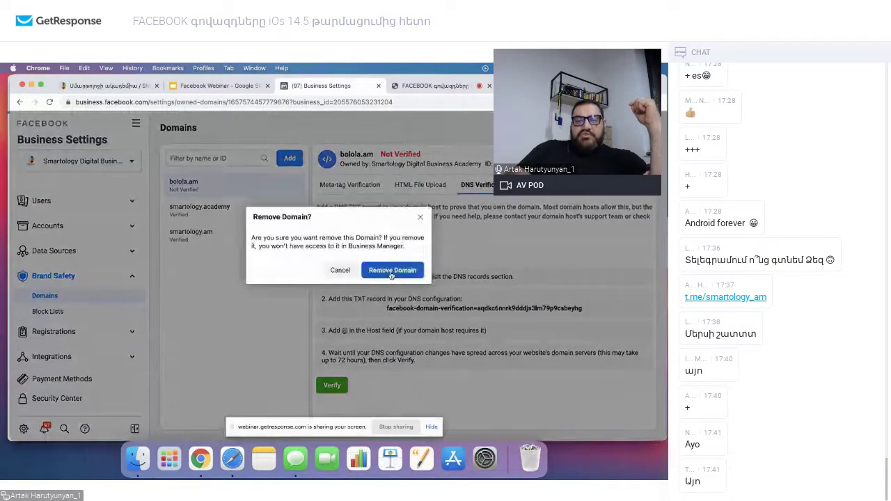
click(390, 271)
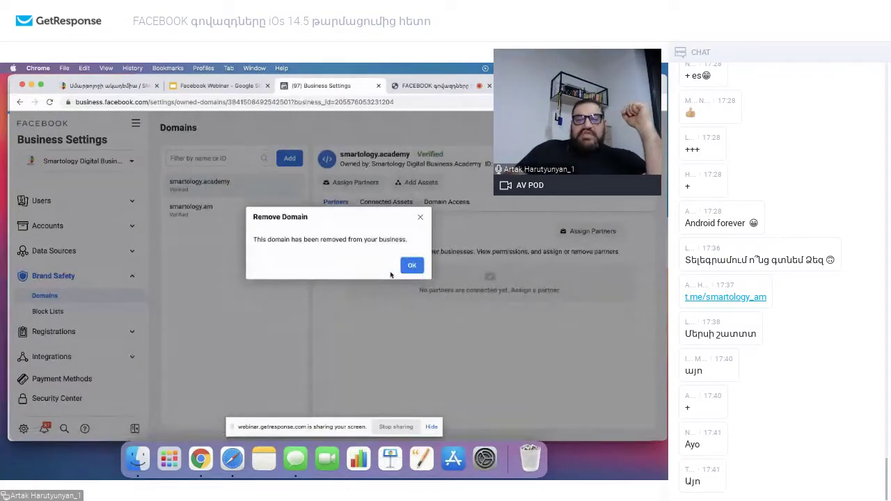
click(409, 267)
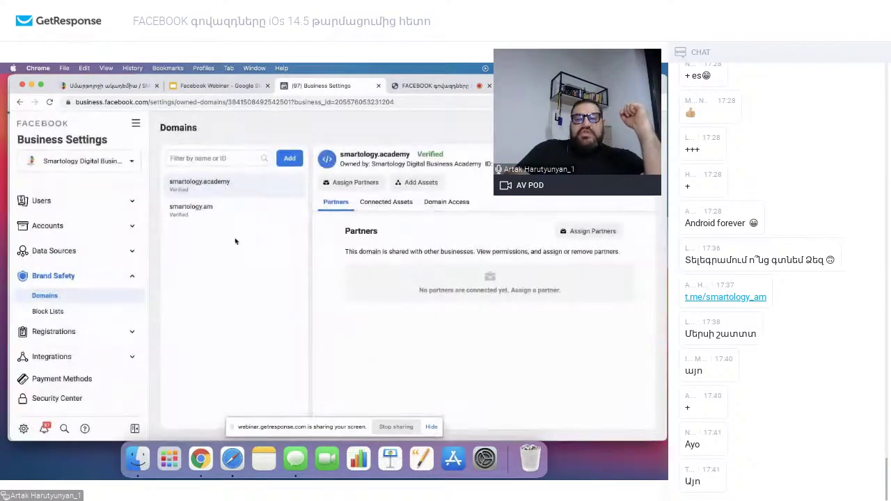
mouse_move(413, 155)
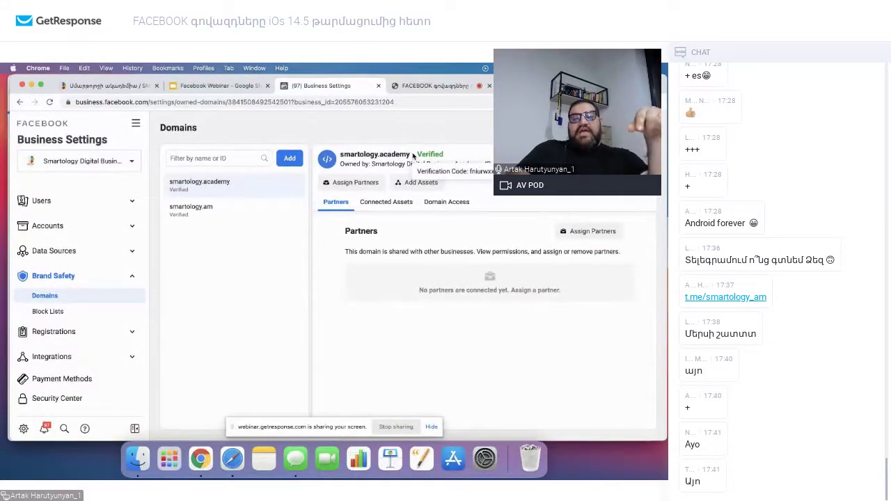
View the smartology.am domain details, then switch to the Facebook Webinar slides
click(236, 207)
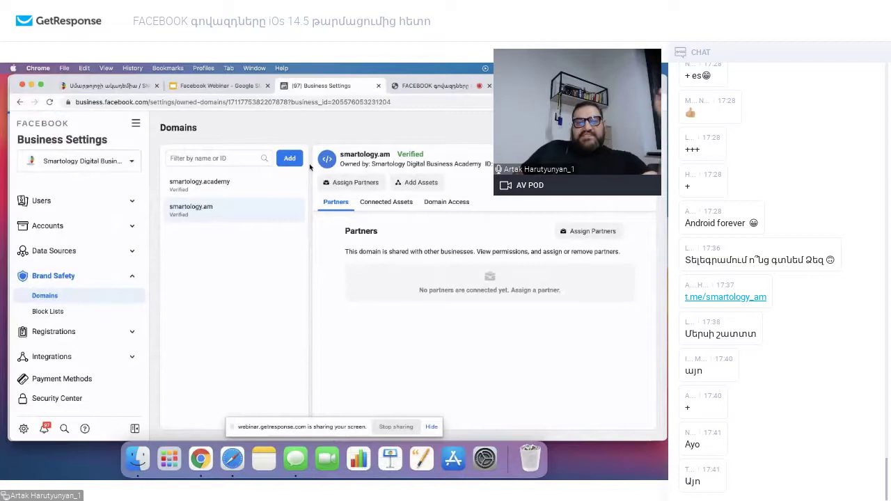
mouse_move(410, 155)
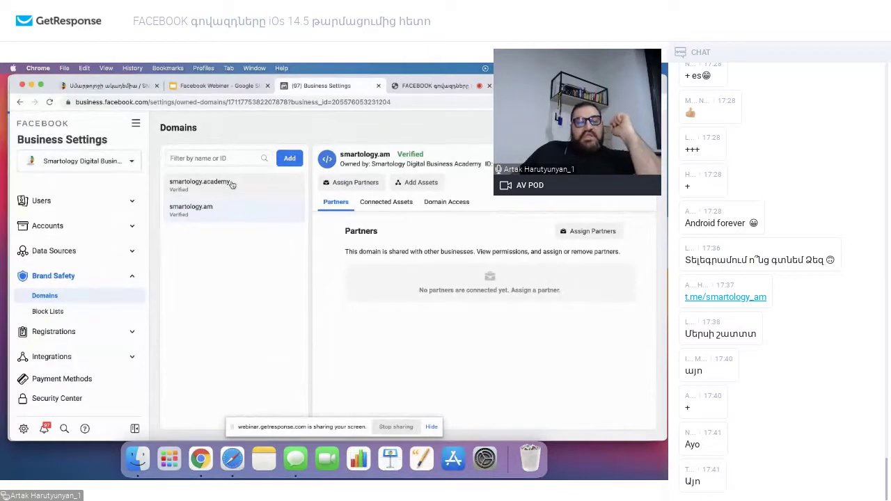
click(212, 86)
Present the 'Event' slide full screen: 8 events per domain, subdomains, and event priority
key(super+Return)
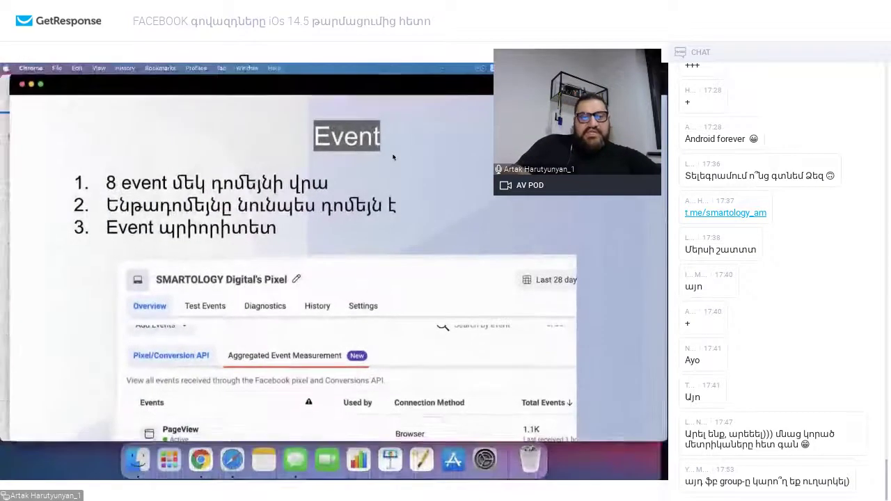
Return to Business Settings and go to Events Manager through the Business Tools menu
click(327, 85)
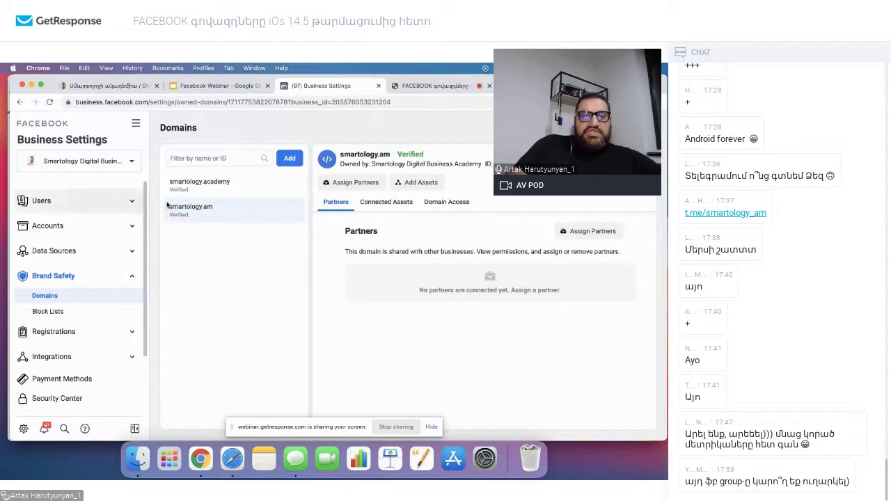
click(136, 123)
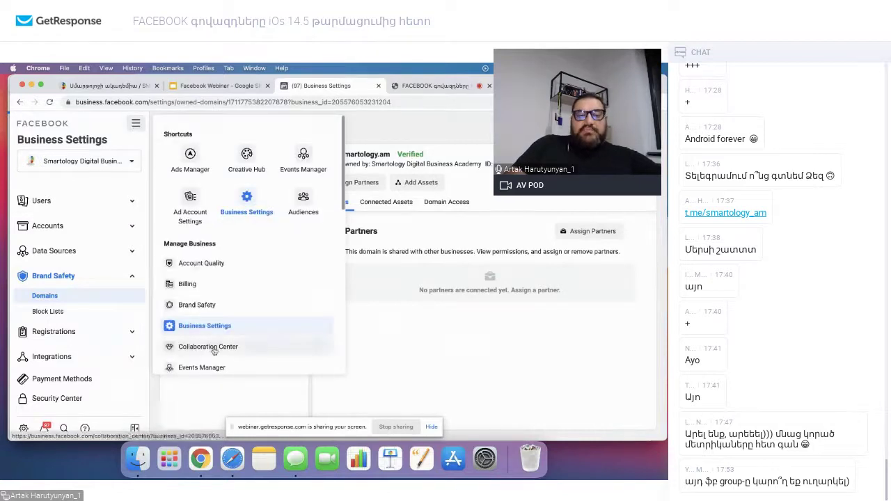
click(169, 396)
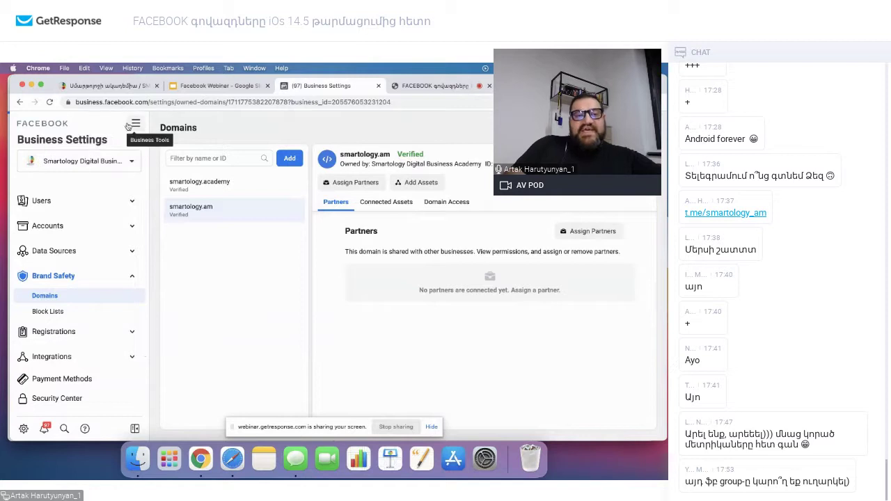
click(134, 123)
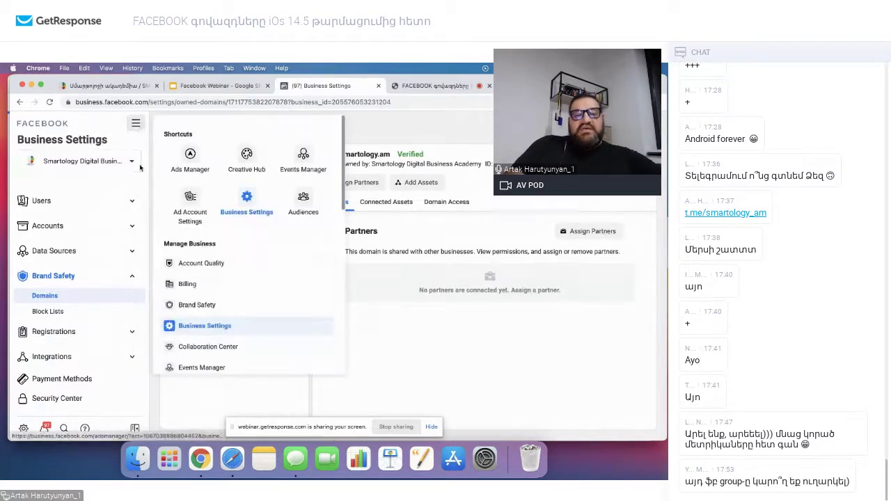
scroll(189, 289, down, 3)
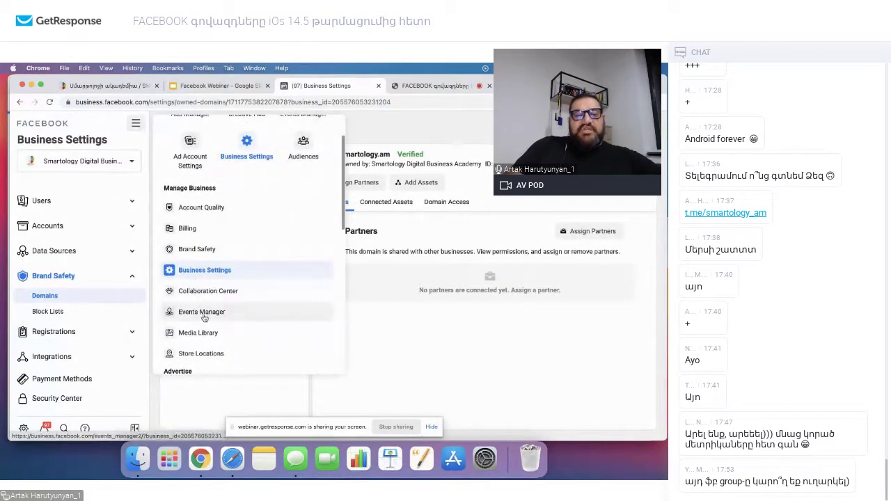
click(201, 312)
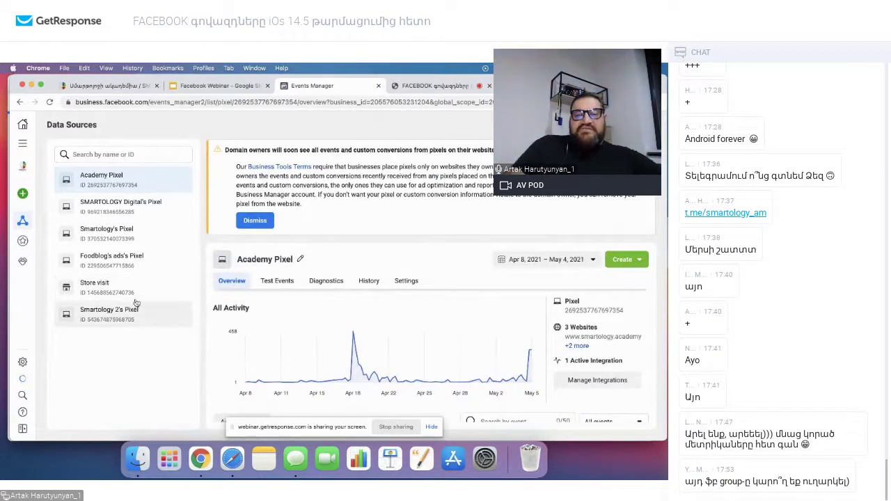
scroll(282, 359, down, 2)
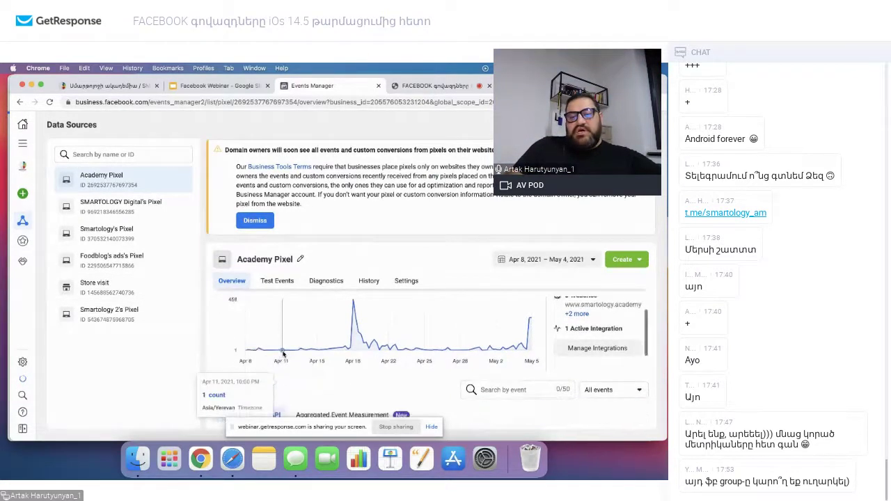
scroll(282, 354, up, 2)
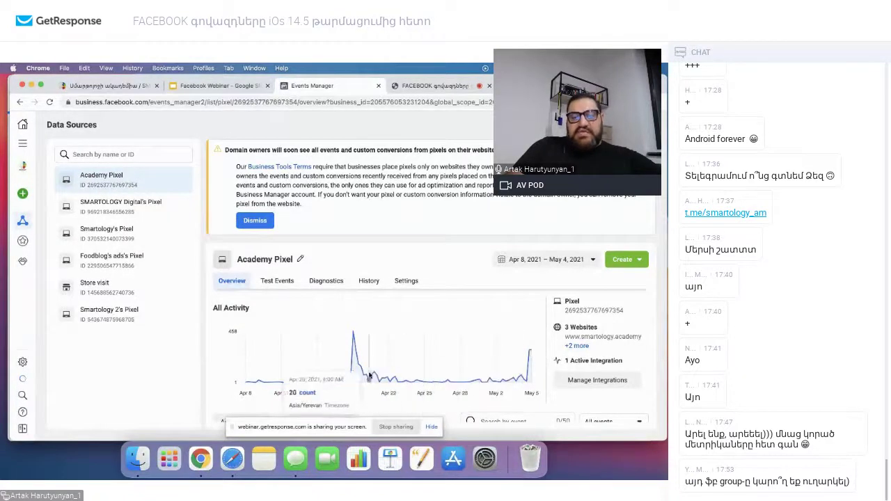
mouse_move(357, 365)
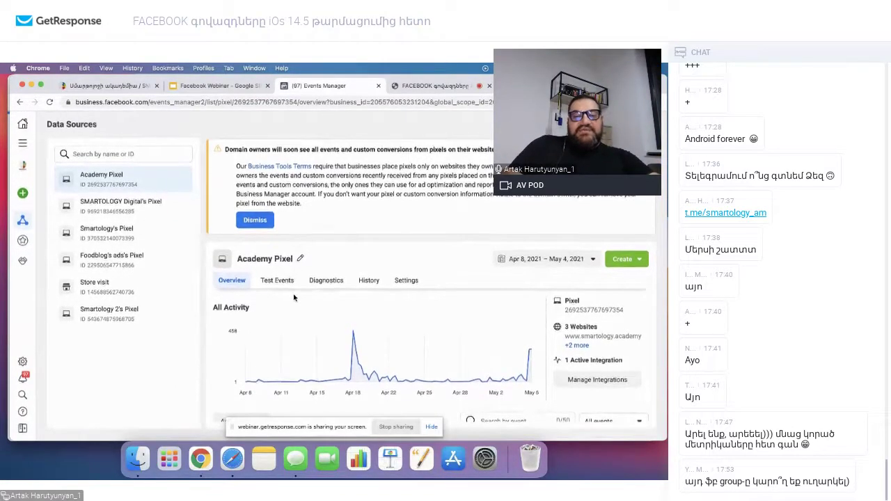
Show the Academy Pixel's Add Events options: Conversions API, From a New Website, From the Pixel
scroll(281, 327, down, 5)
scroll(272, 348, up, 2)
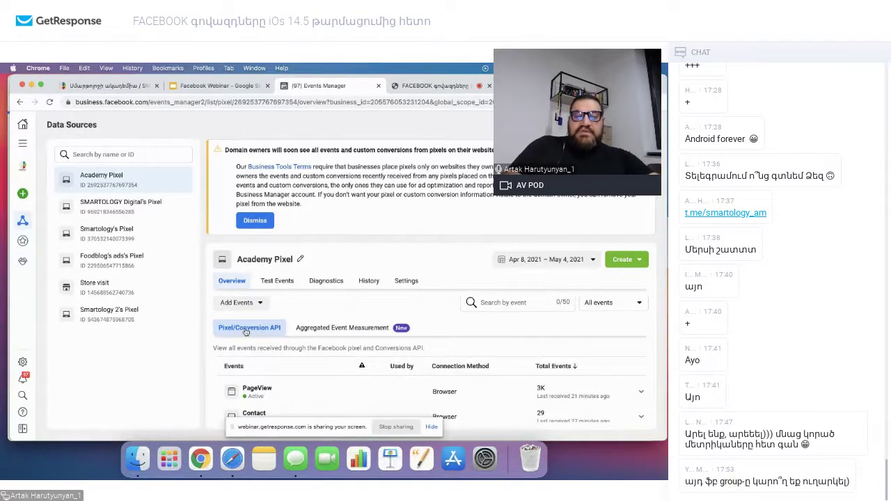
scroll(246, 332, down, 3)
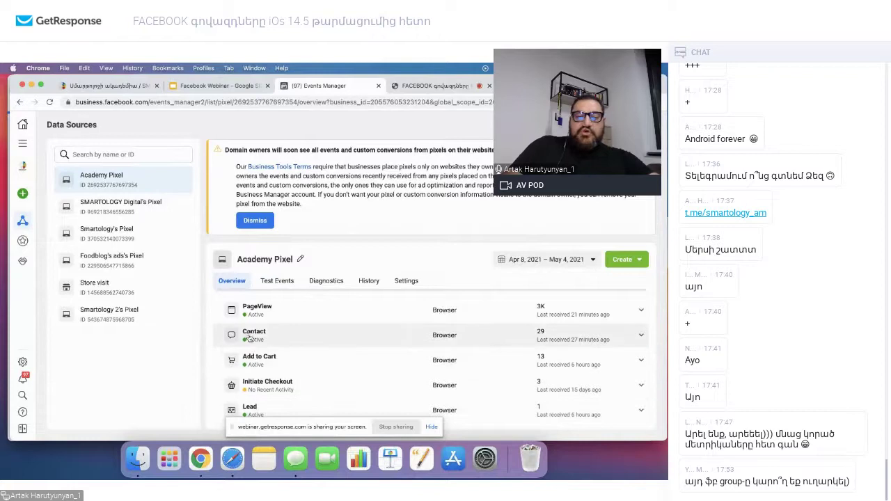
scroll(247, 313, up, 1)
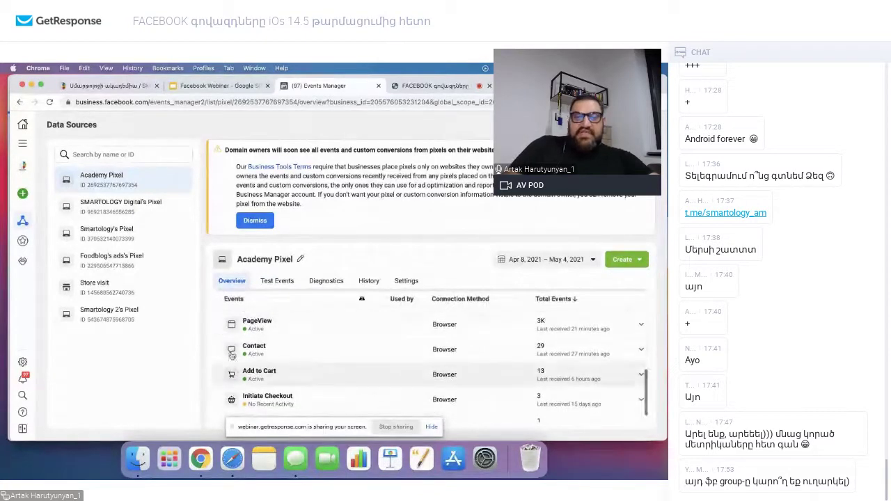
scroll(271, 358, up, 3)
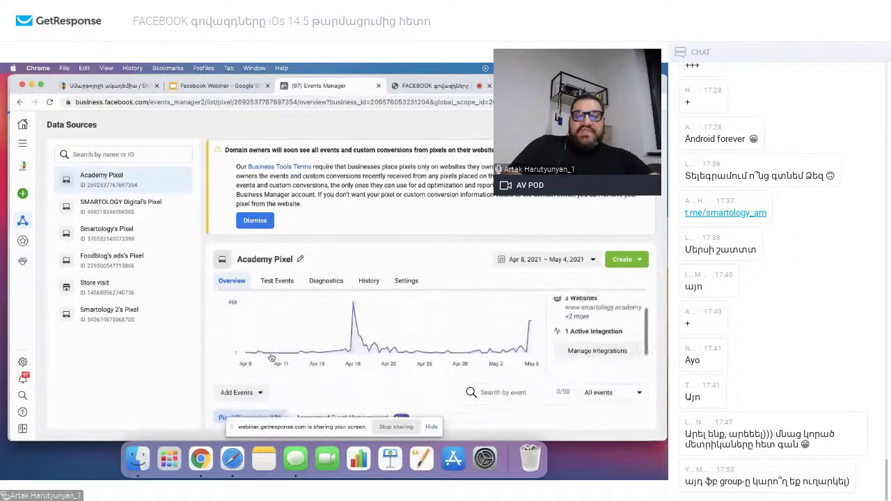
scroll(252, 341, up, 2)
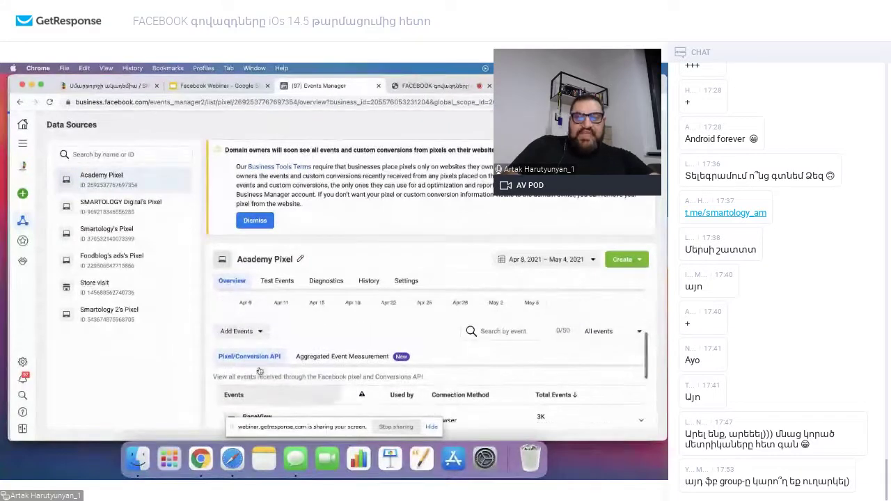
click(240, 332)
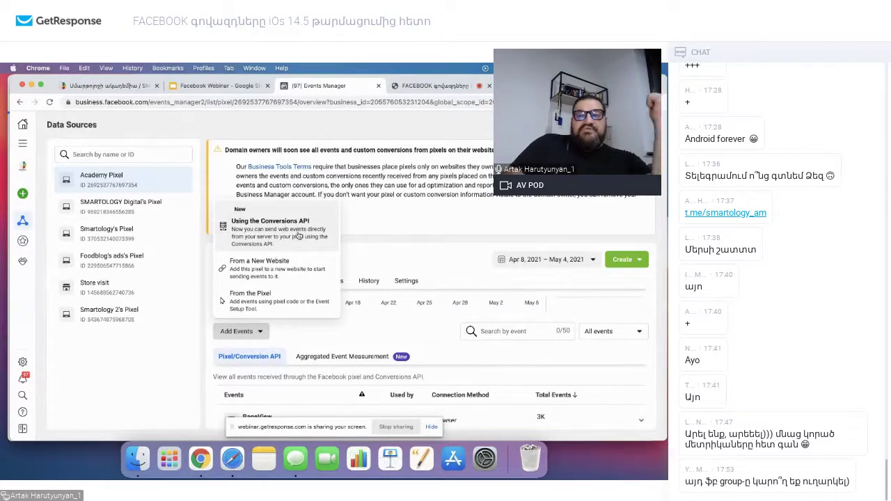
Launch the Event Setup Tool from the pixel on smartology.academy
click(251, 299)
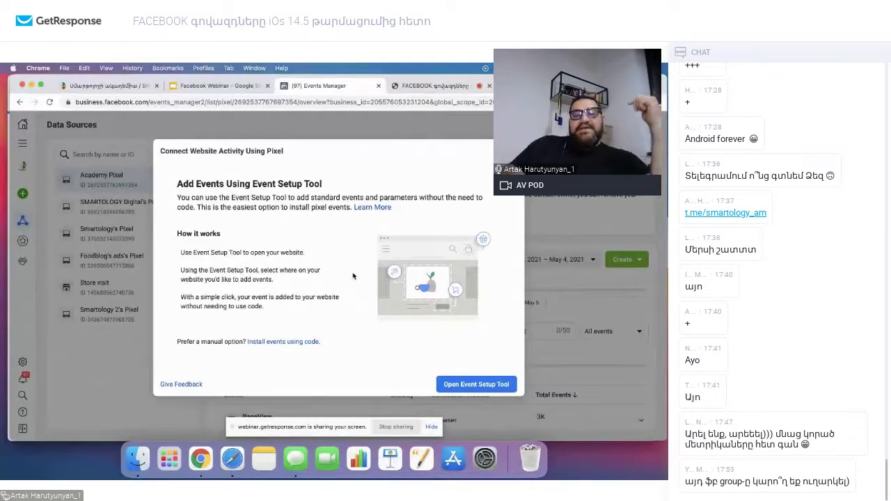
click(476, 384)
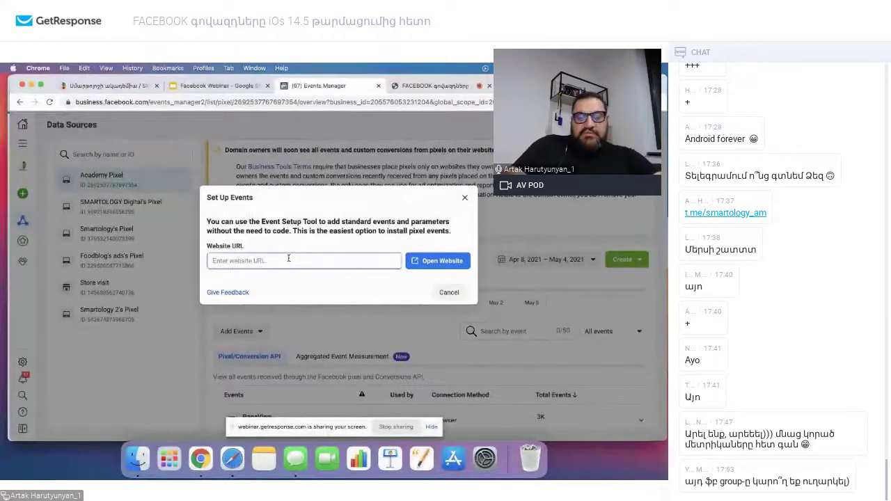
text(smartology.academy)
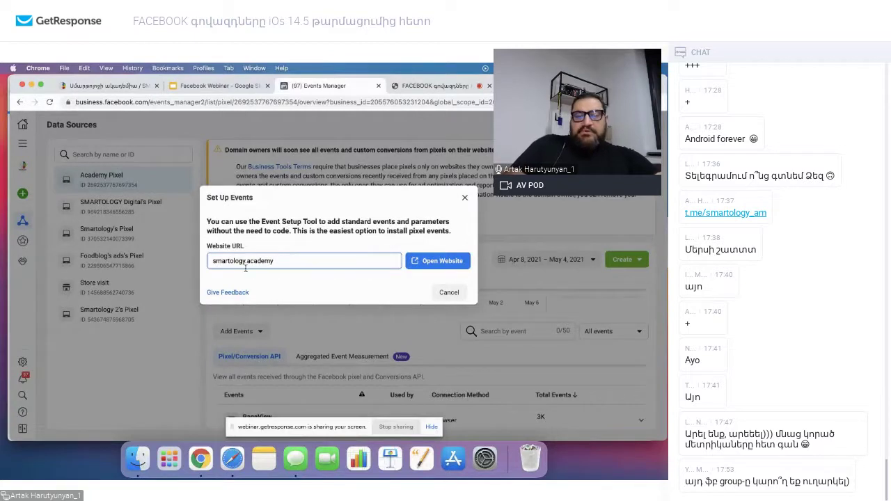
click(431, 261)
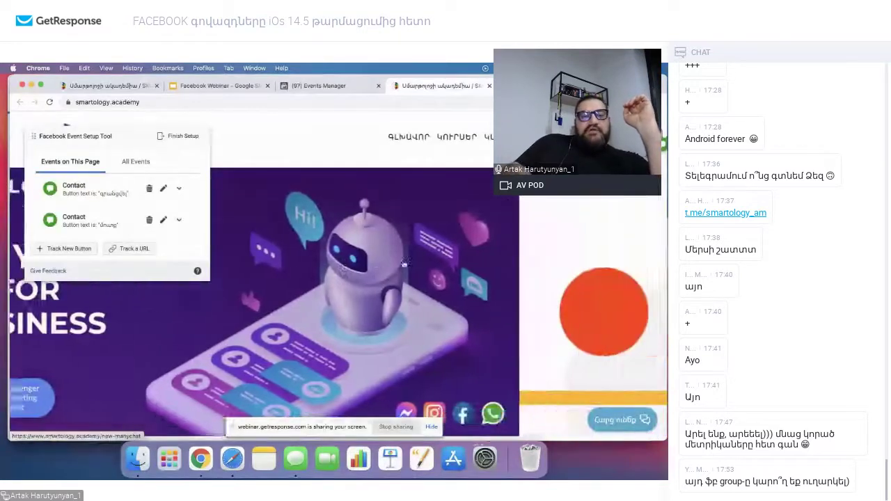
Browse all events tracked on the site, then return to this page's two Contact events
scroll(93, 213, down, 4)
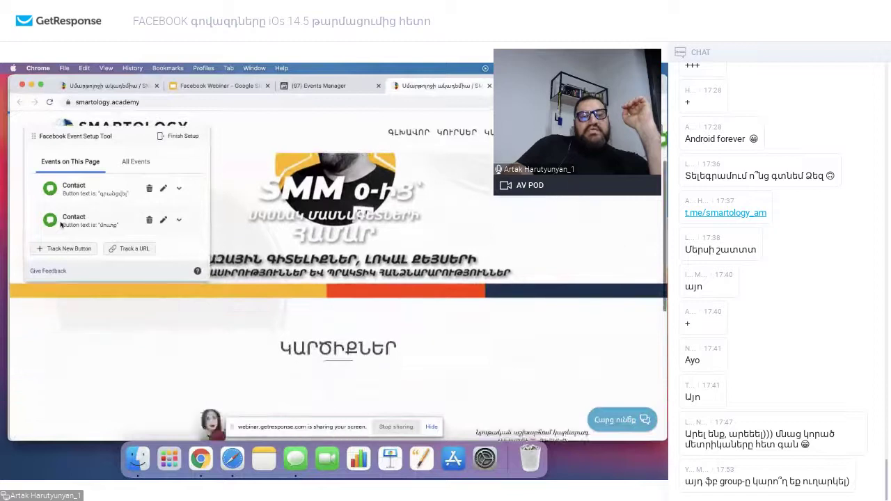
click(133, 162)
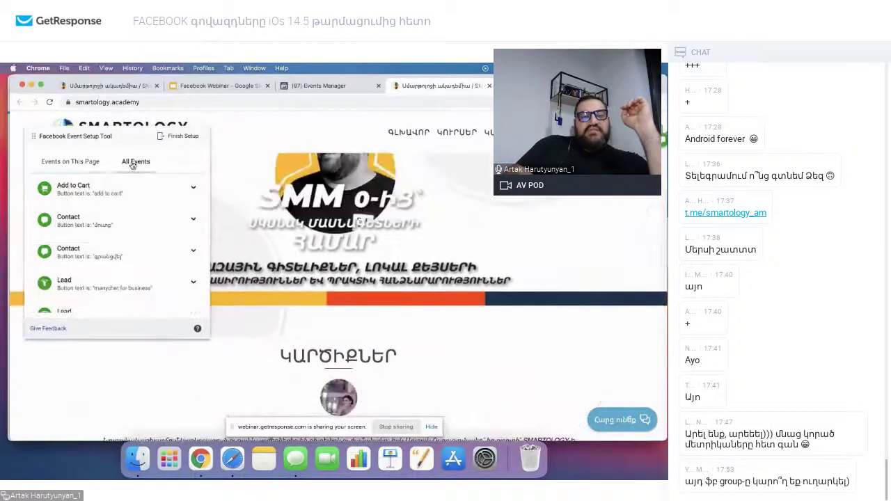
scroll(97, 211, down, 2)
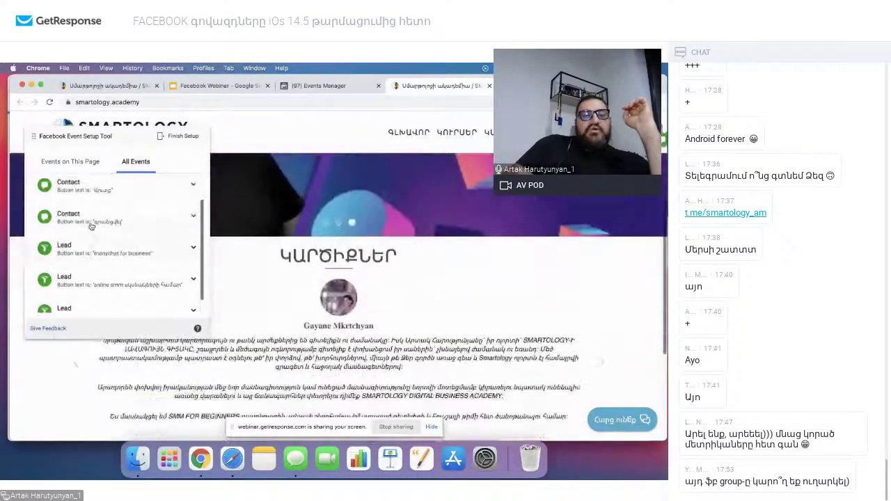
scroll(91, 221, up, 2)
click(74, 163)
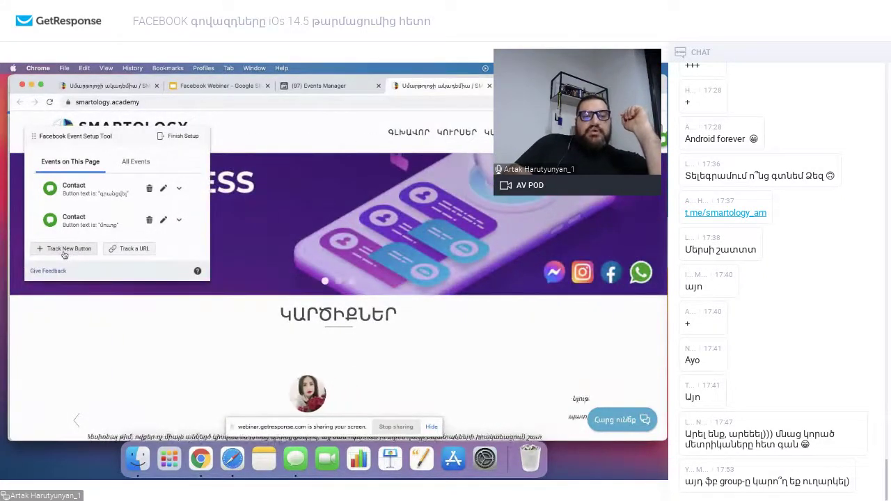
Track a site button as a Contact event, then begin tracking another button
click(64, 253)
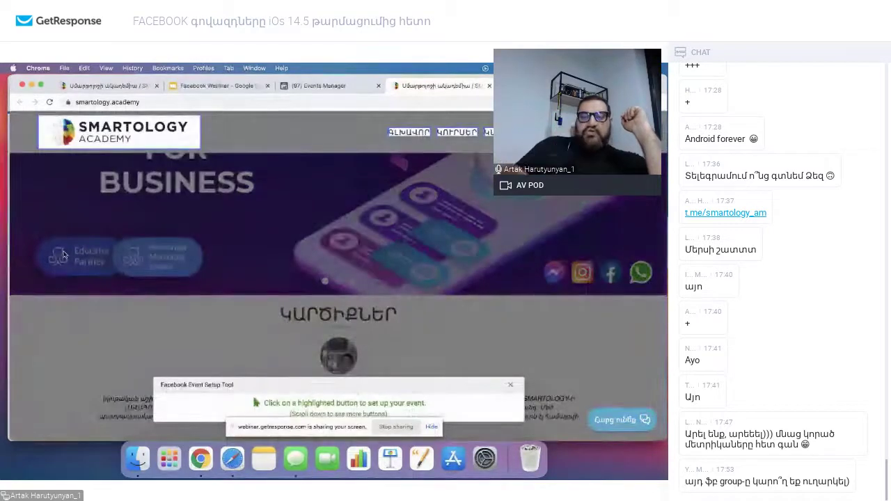
scroll(228, 220, down, 10)
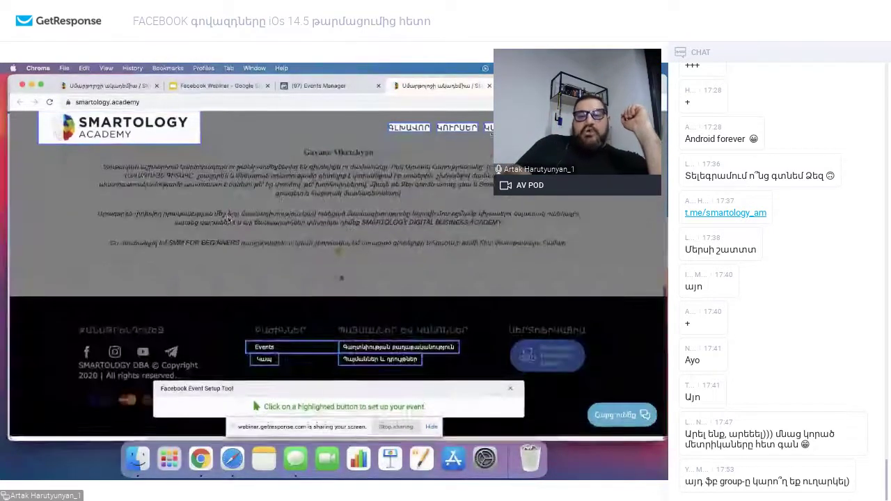
scroll(223, 192, up, 10)
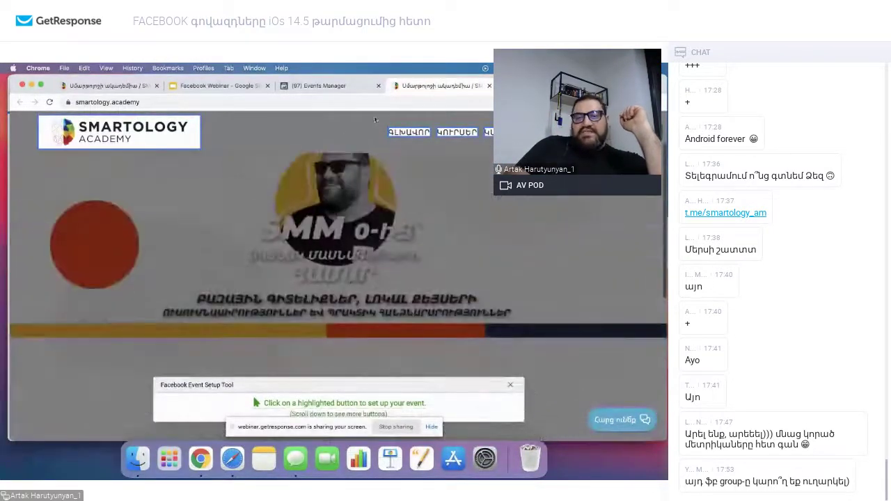
click(490, 132)
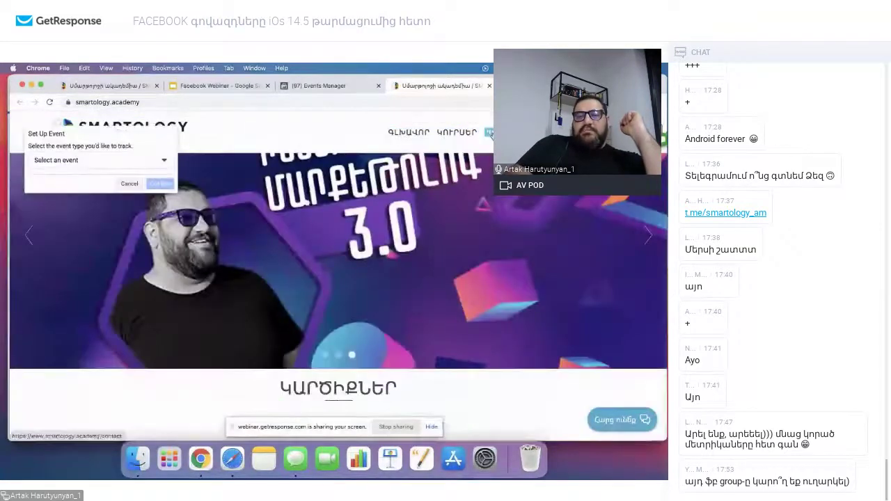
click(91, 167)
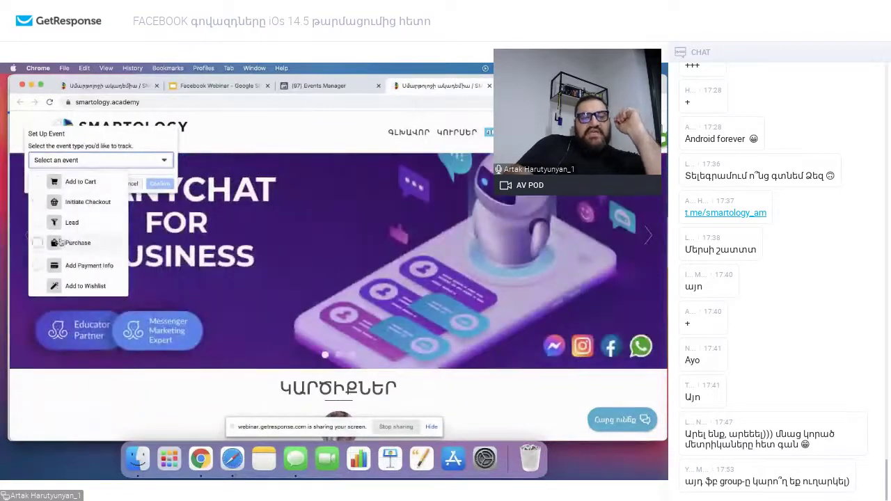
scroll(66, 229, down, 3)
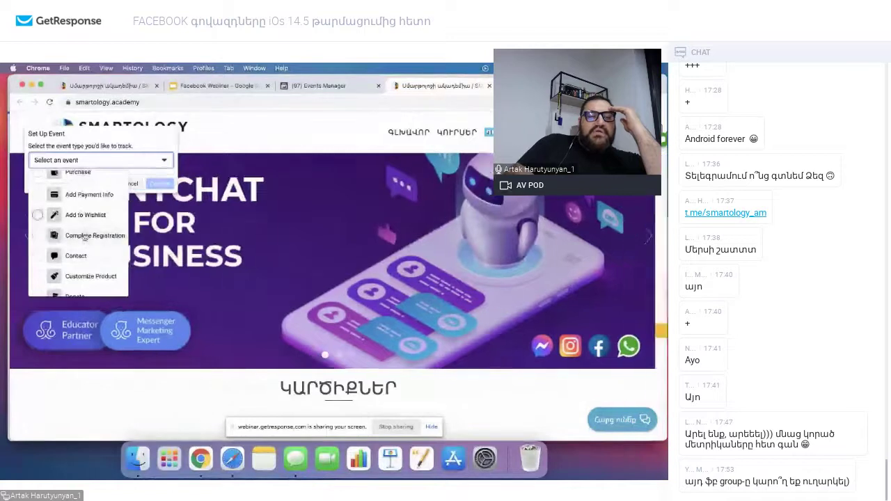
scroll(83, 237, down, 1)
click(71, 229)
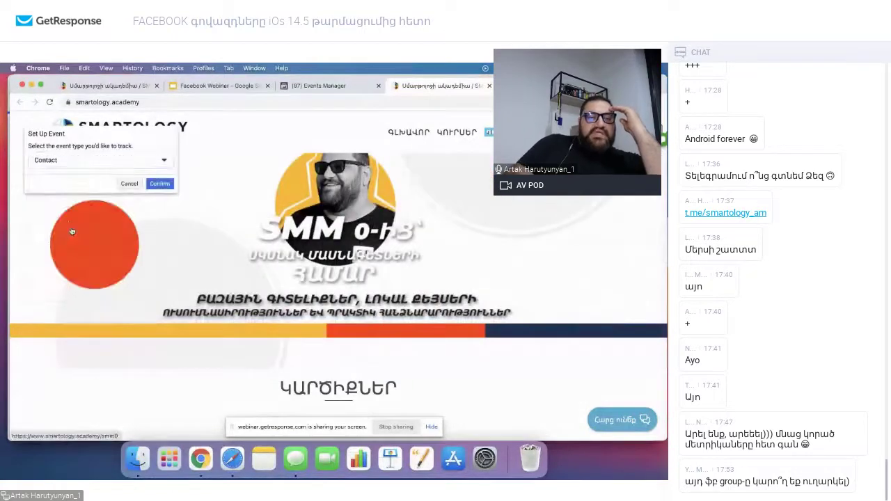
click(159, 183)
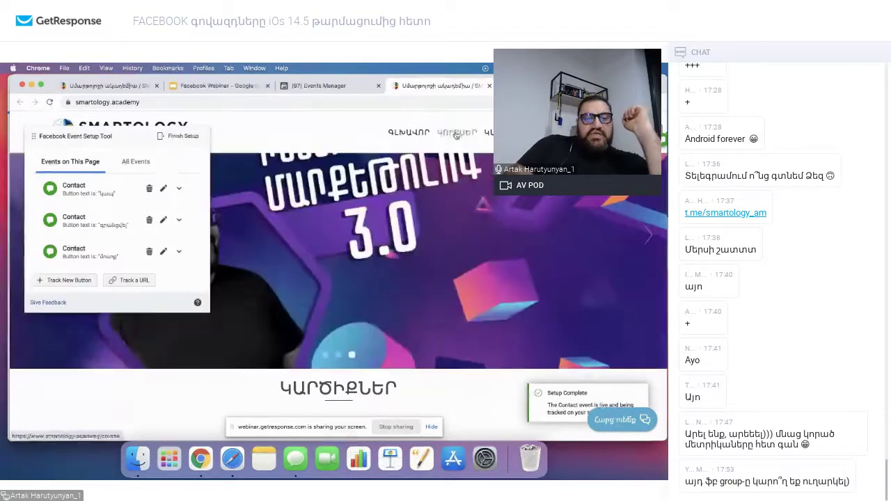
click(60, 279)
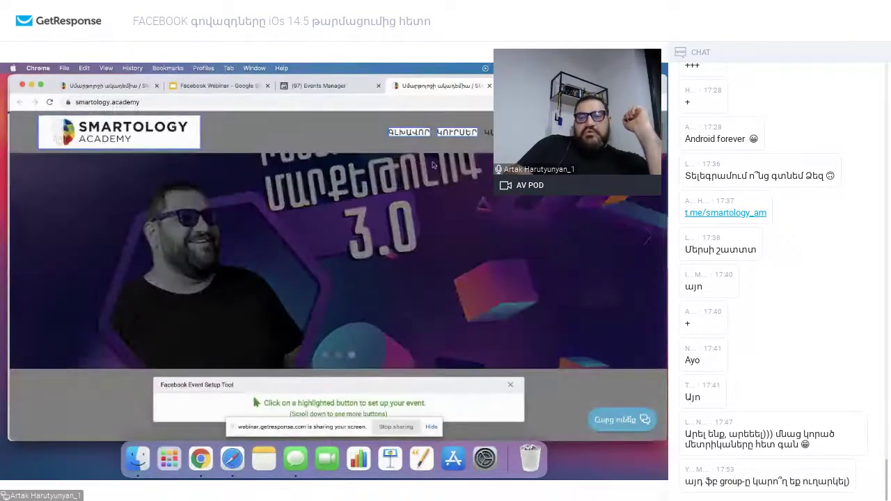
Tag the ԿՈՒՐՍԵՐ link on smartology.academy as an Add to Wishlist event and confirm it
click(457, 132)
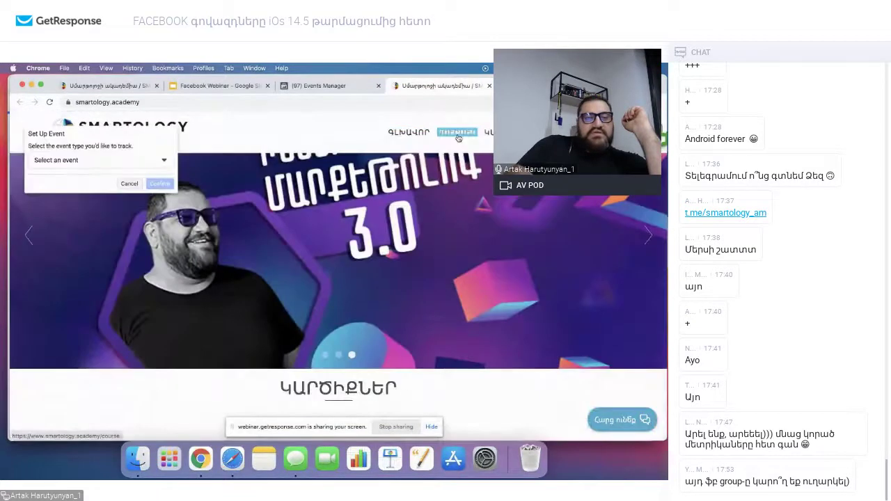
click(77, 159)
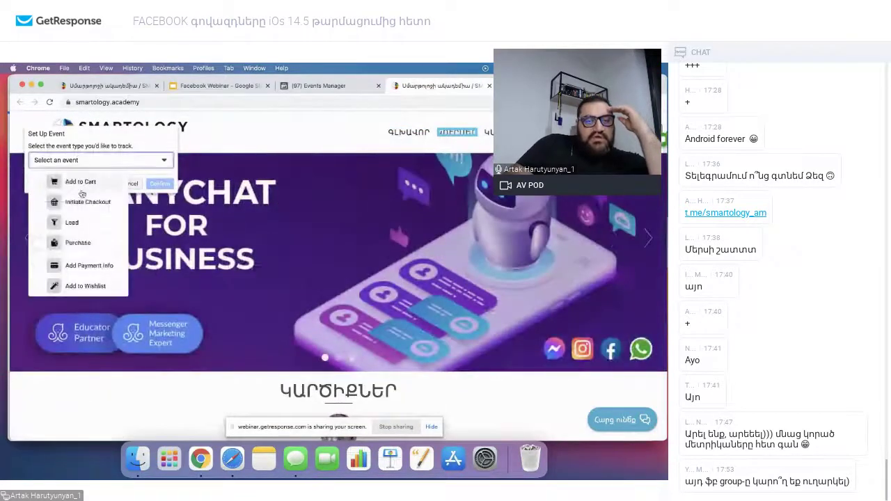
scroll(87, 250, down, 3)
scroll(87, 252, down, 1)
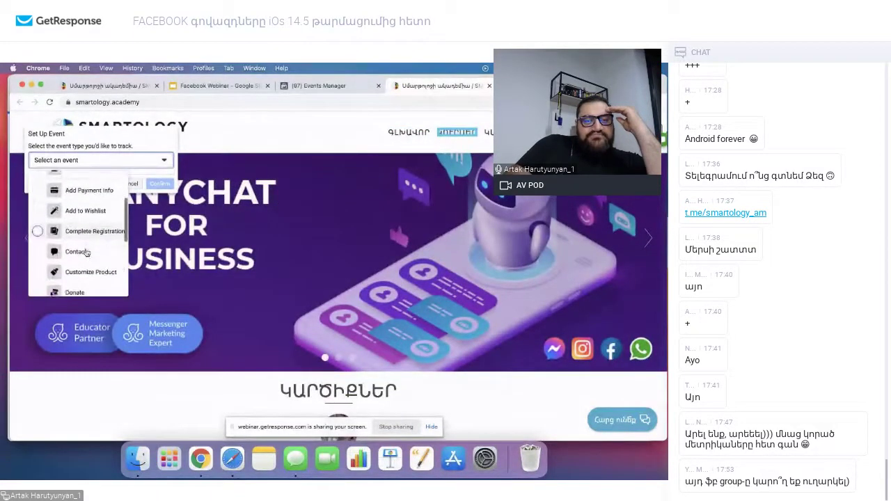
click(42, 201)
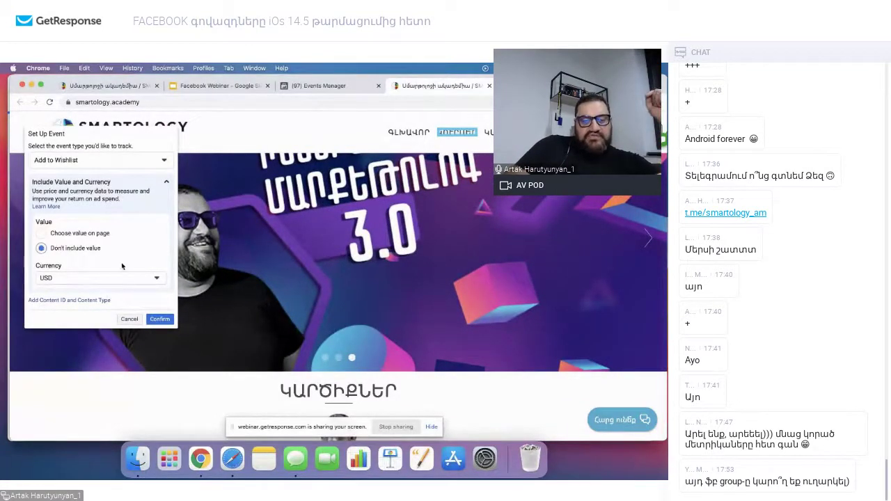
click(157, 319)
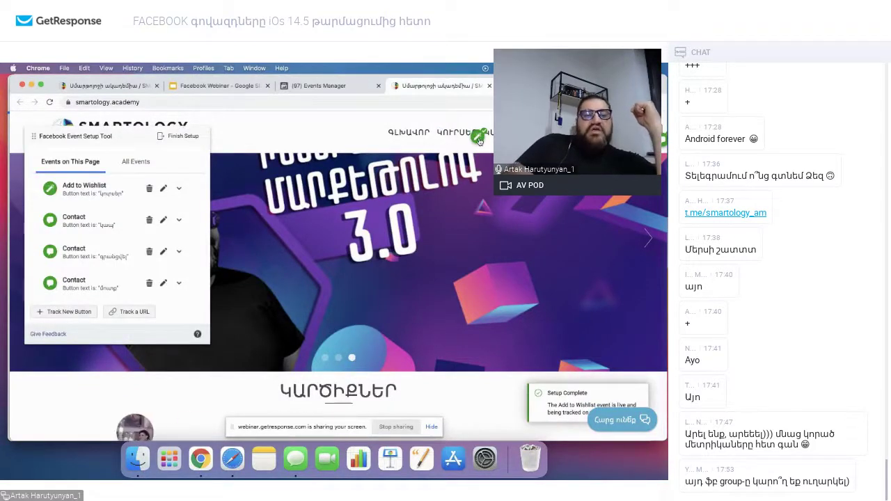
Finish the event setup, tick Don't ask me again, and skip the feedback survey
click(178, 138)
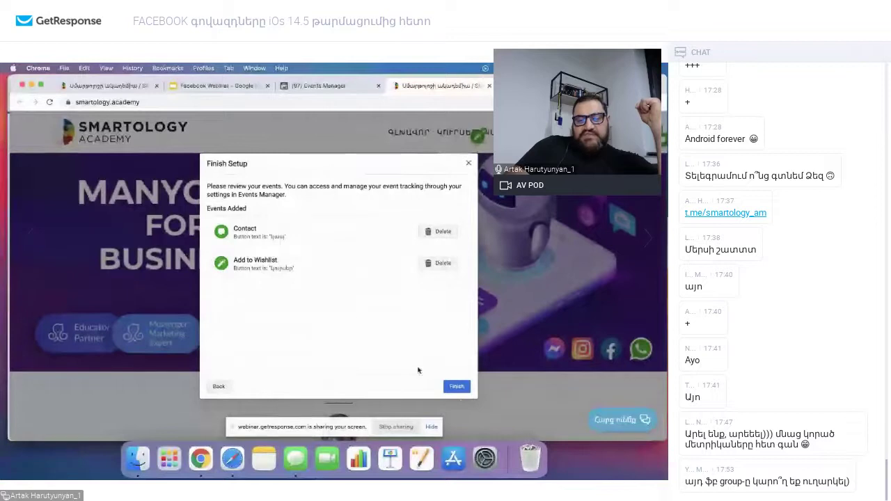
click(457, 387)
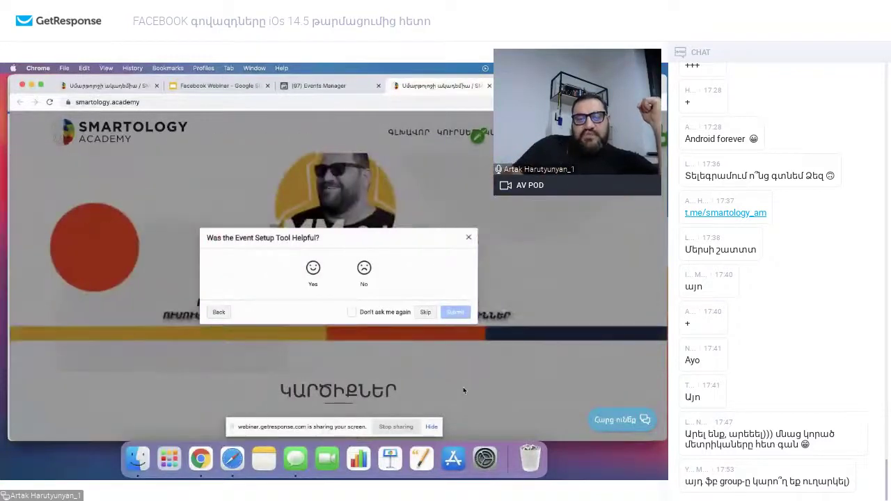
click(351, 311)
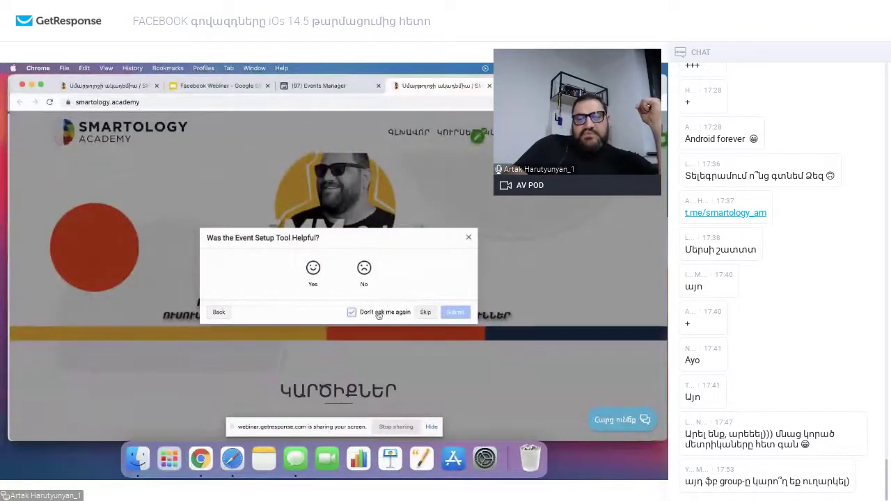
click(426, 311)
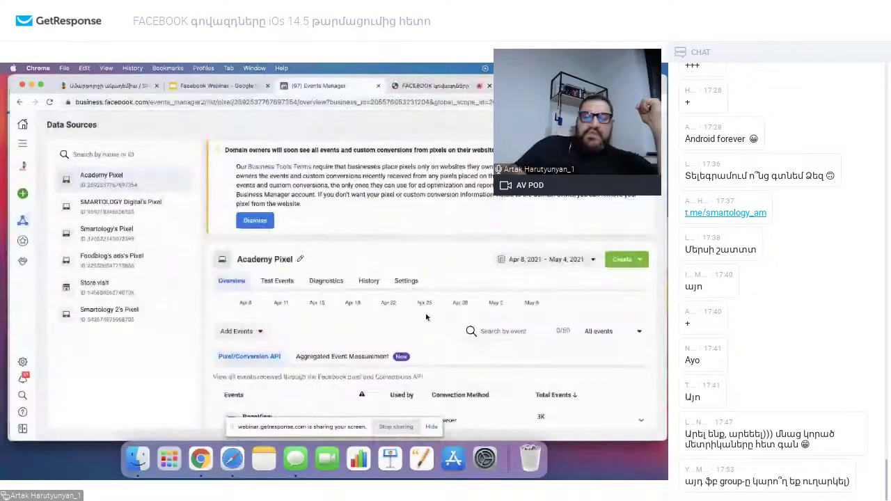
Look over Academy Pixel's received events, then choose Add Events > From the Pixel
scroll(343, 321, down, 3)
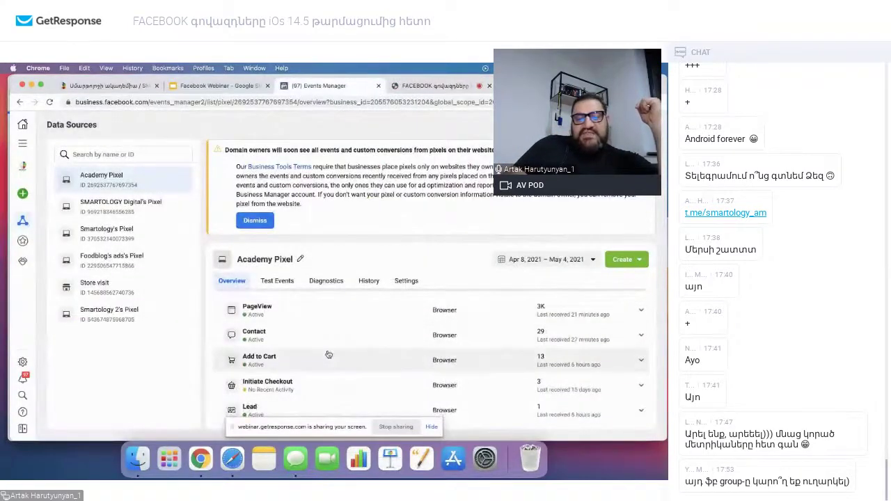
scroll(328, 357, up, 2)
scroll(329, 357, down, 3)
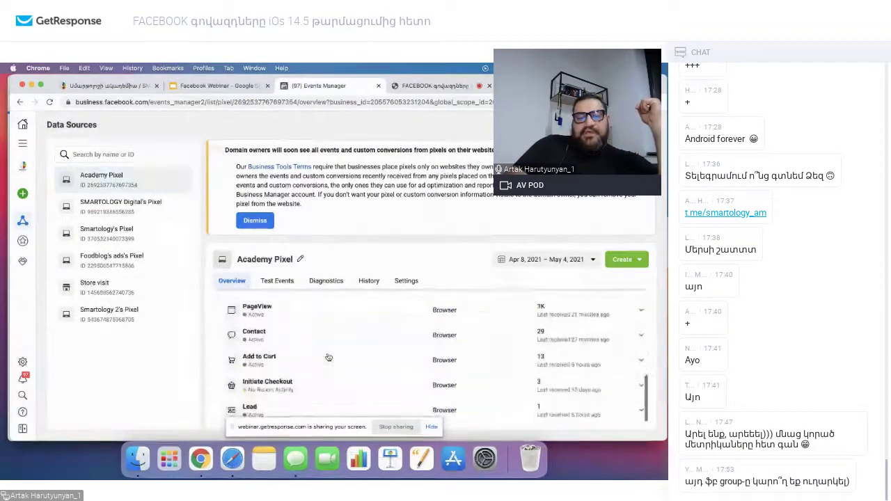
scroll(329, 357, up, 2)
scroll(328, 357, down, 3)
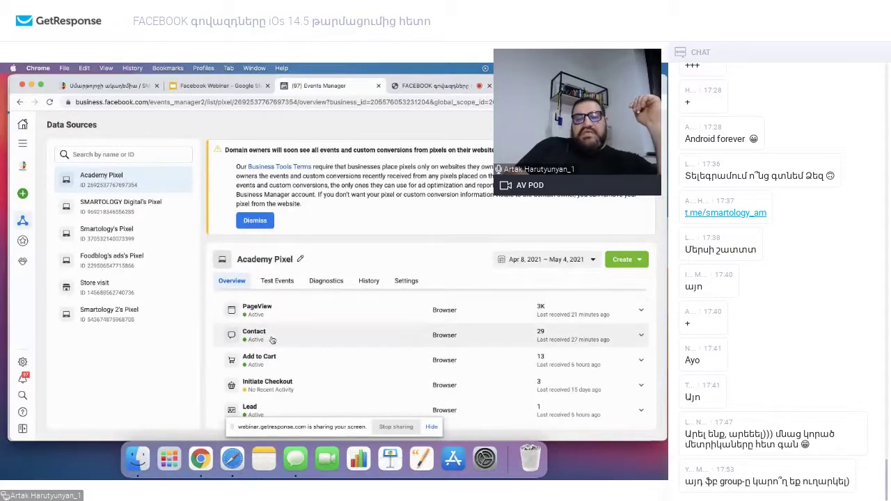
scroll(261, 327, up, 5)
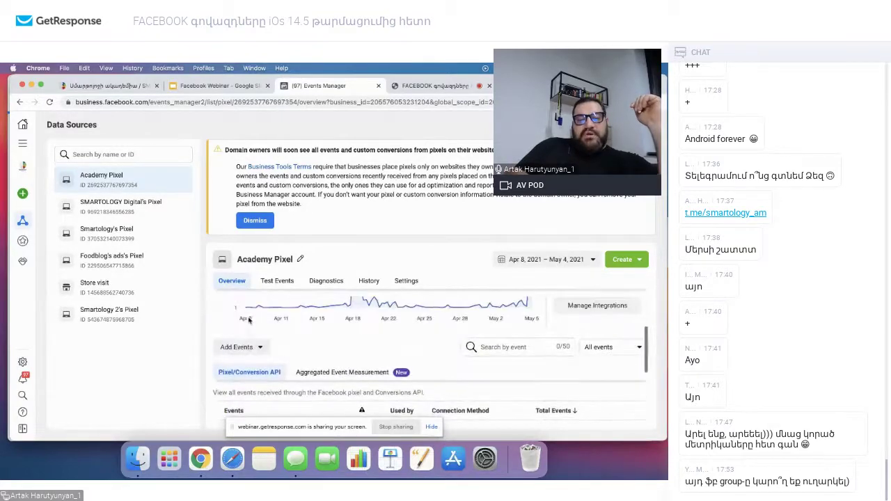
click(237, 346)
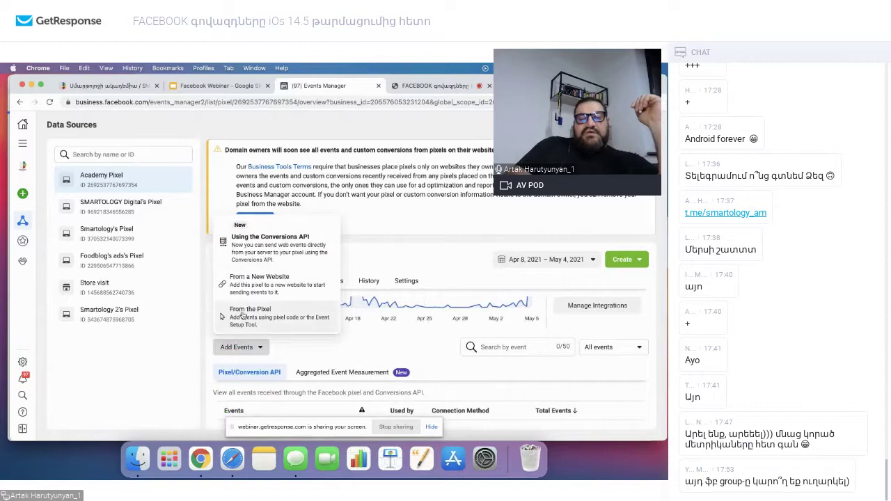
click(242, 316)
Open the Event Setup Tool on smartology.academy, correcting the mistyped 'smartology/academy' address
click(460, 390)
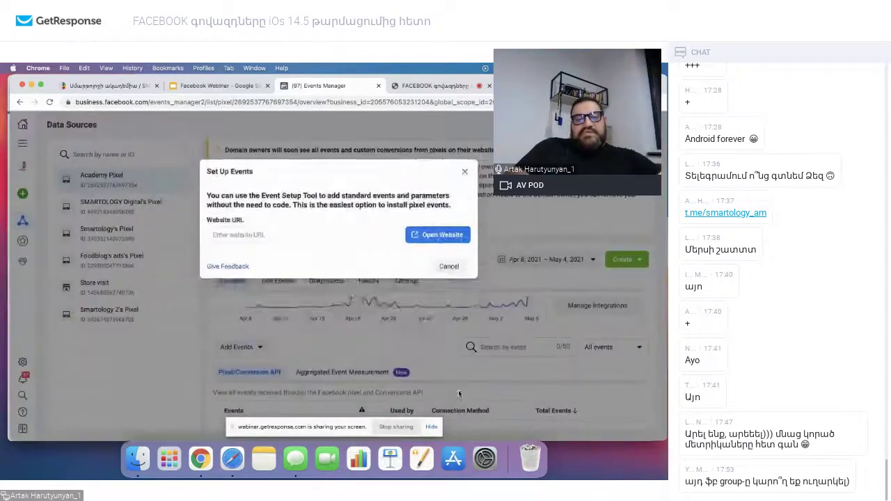
click(318, 261)
text(smar)
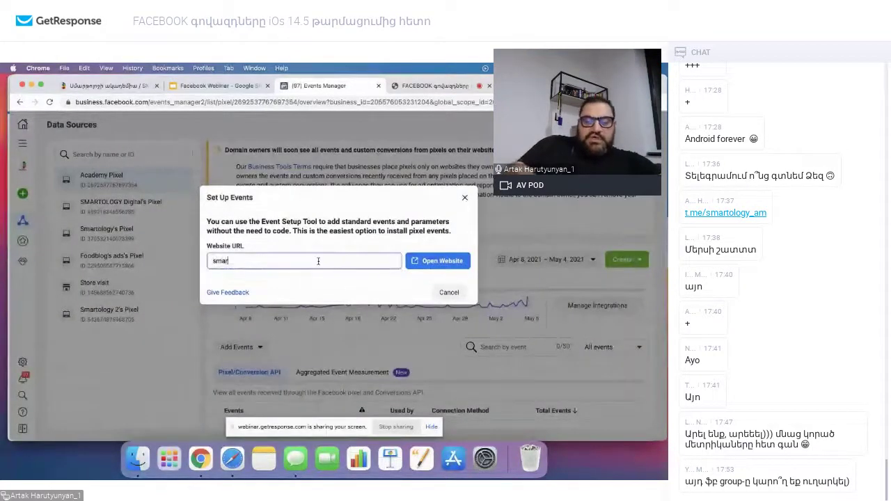
text(tology)
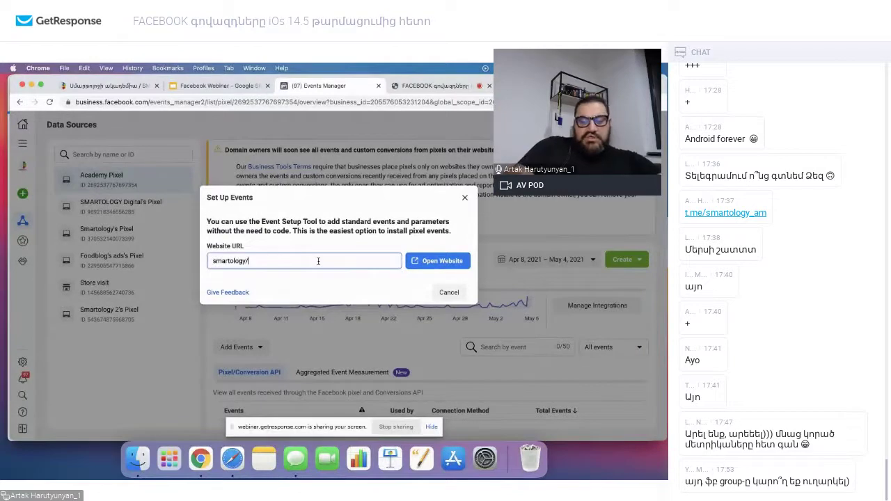
text(/academy)
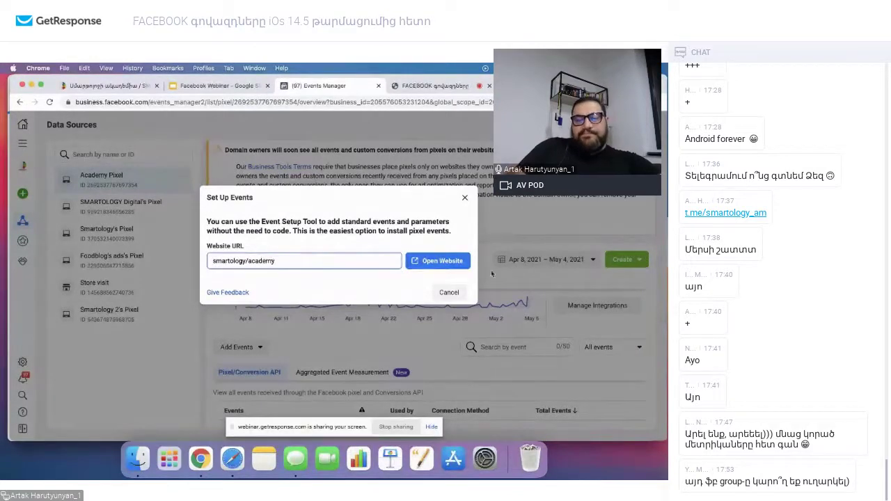
click(437, 261)
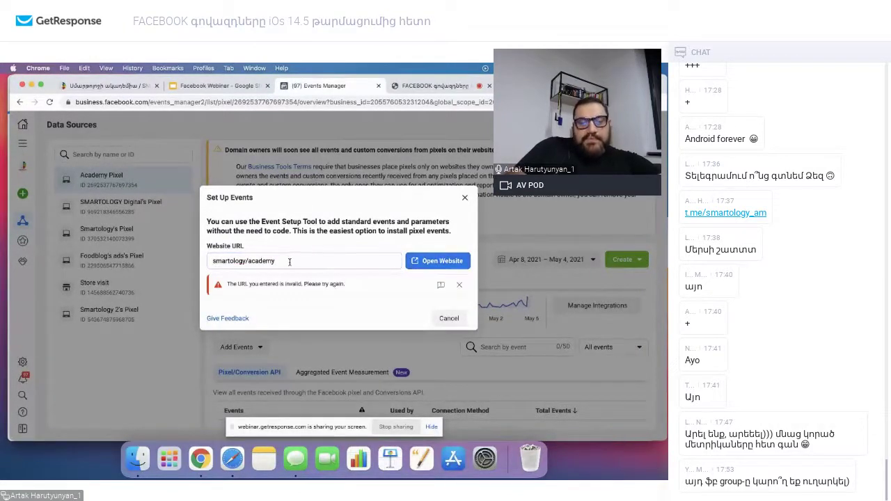
click(257, 261)
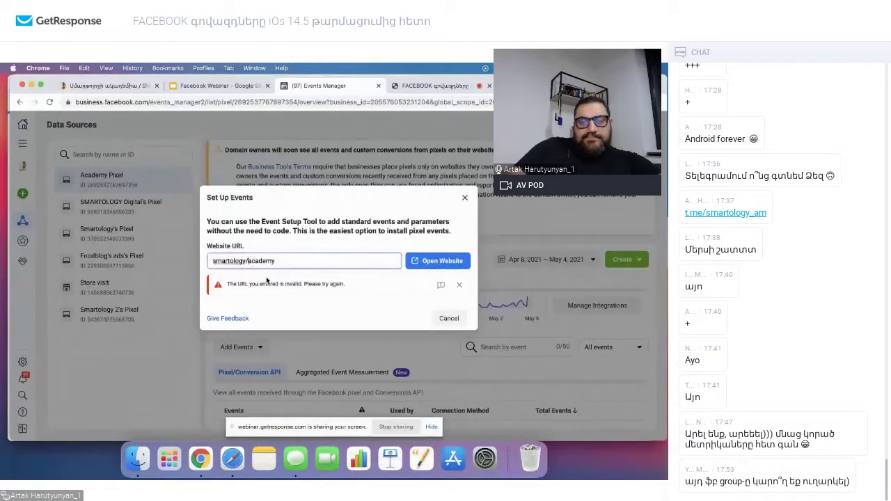
key(BackSpace)
text(.)
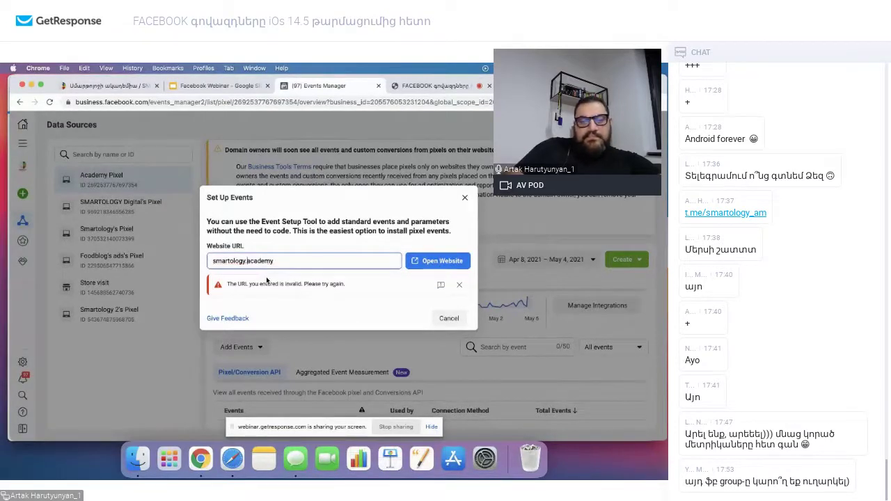
key(Return)
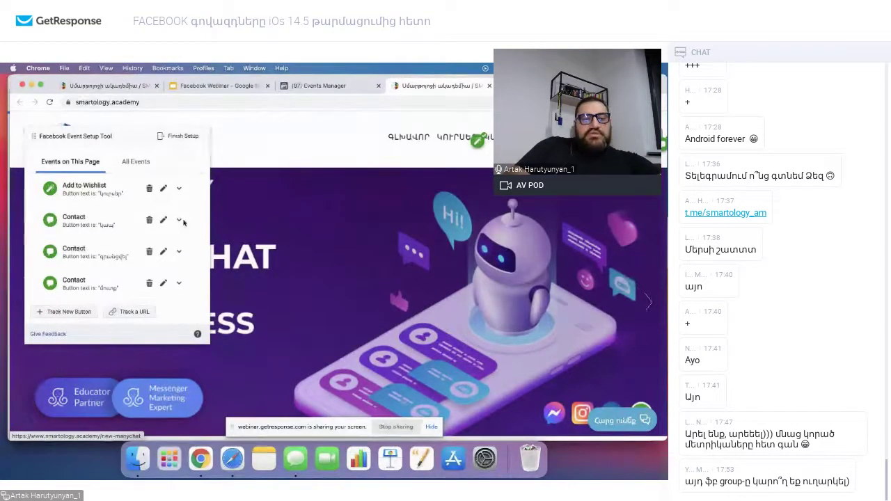
click(69, 311)
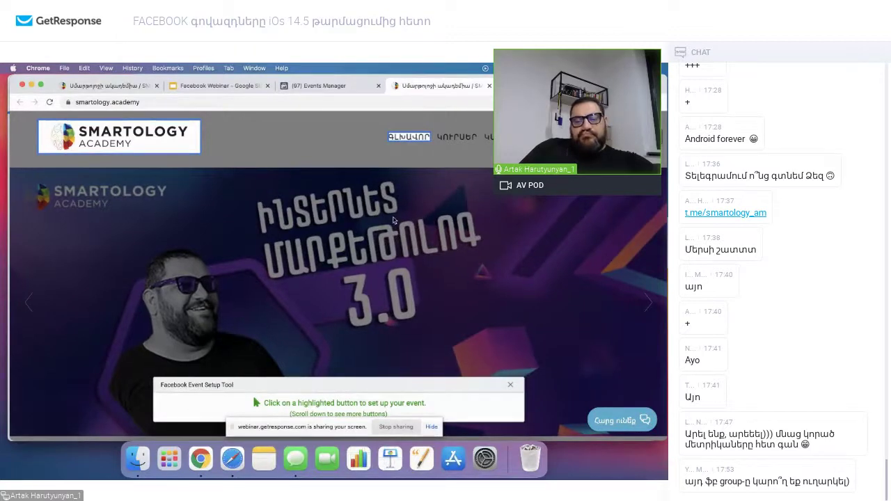
click(512, 385)
scroll(113, 235, down, 5)
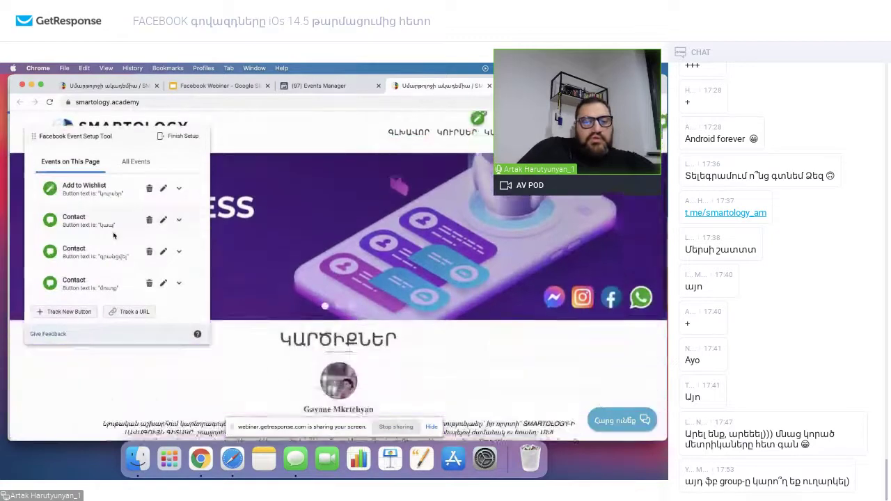
Change the last Contact button event to Subscribe, then retry the failed request
click(164, 285)
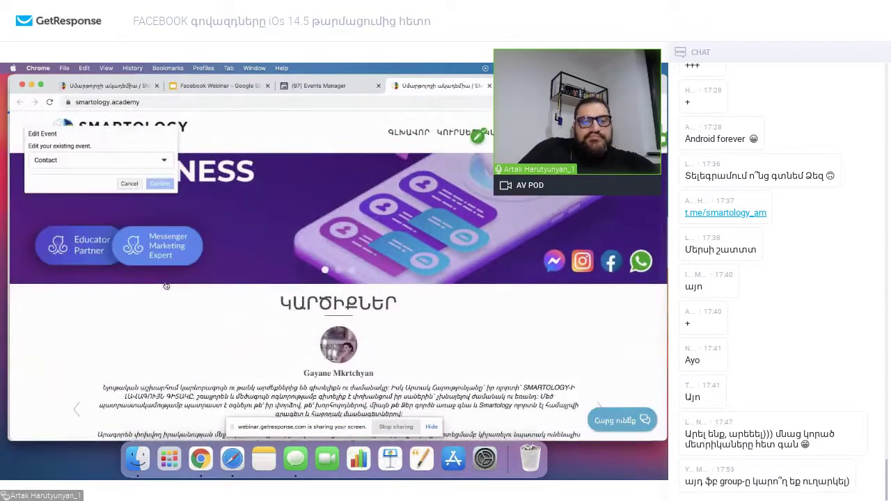
click(100, 162)
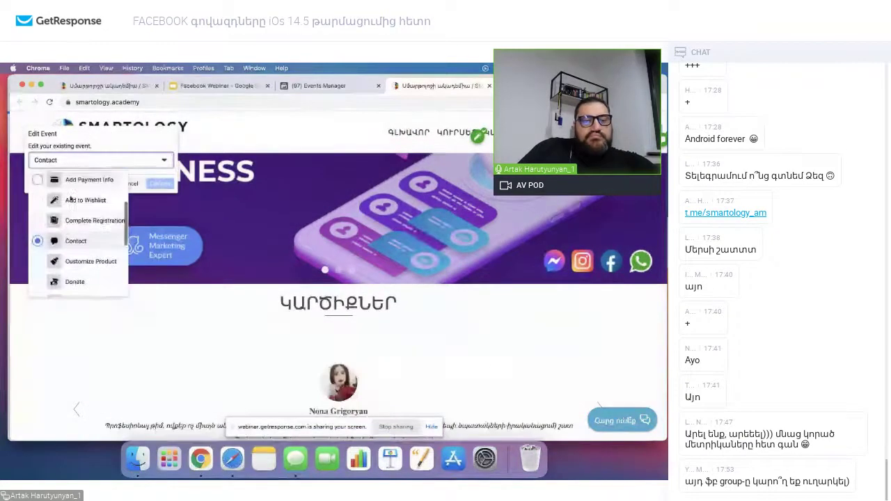
click(70, 239)
click(106, 163)
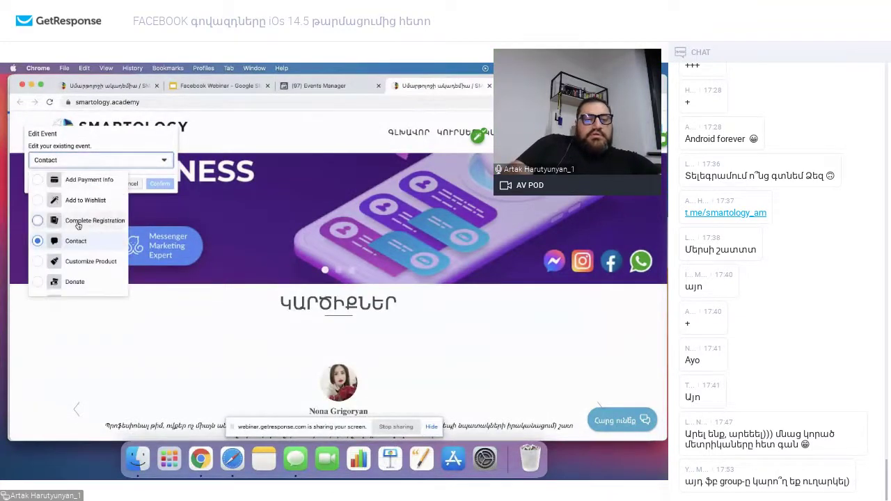
scroll(74, 262, down, 5)
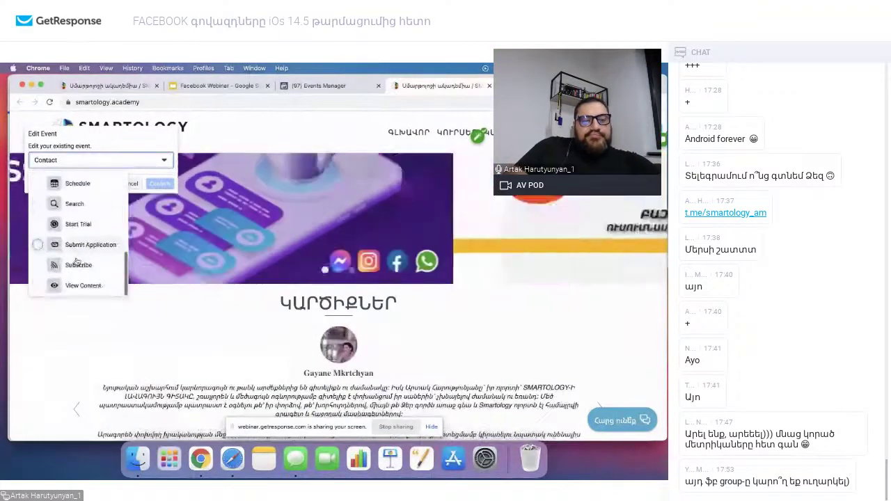
click(77, 267)
click(160, 184)
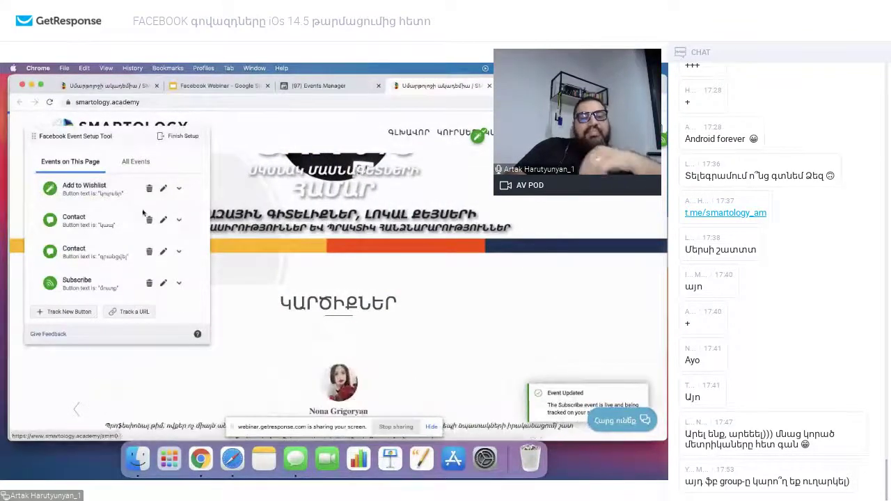
scroll(91, 217, down, 3)
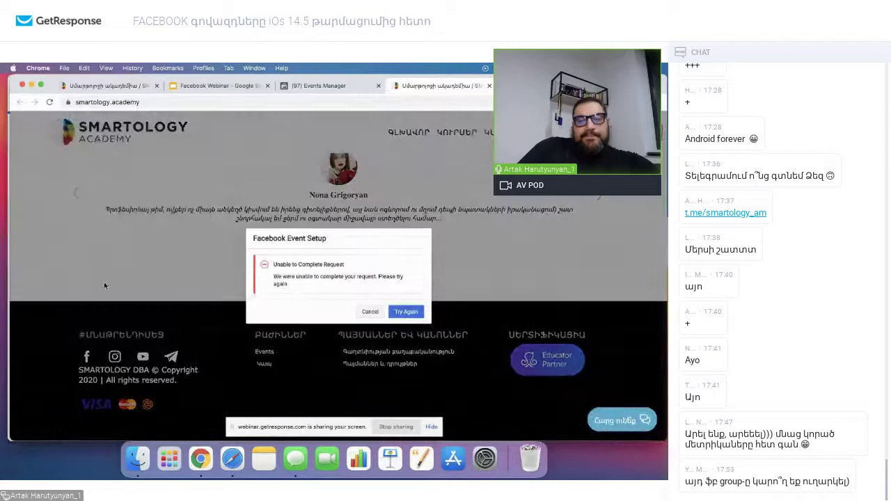
click(405, 311)
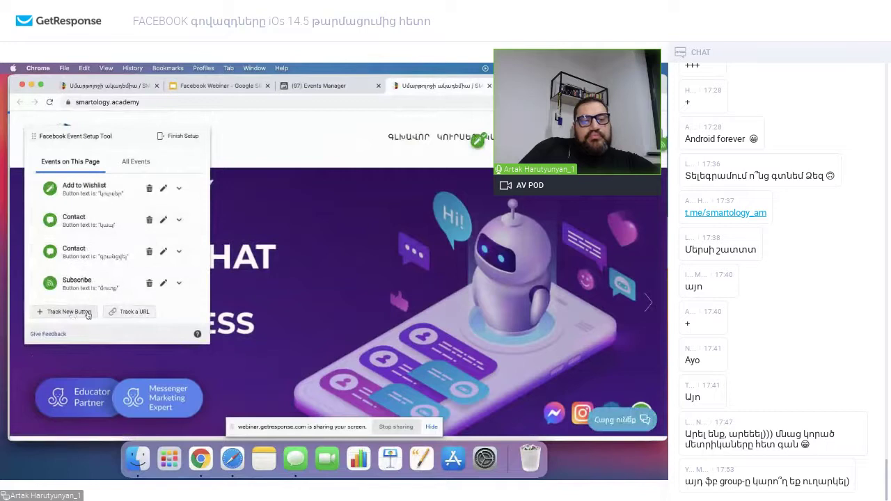
Tag the site's home navigation link with the View Content event type
click(87, 315)
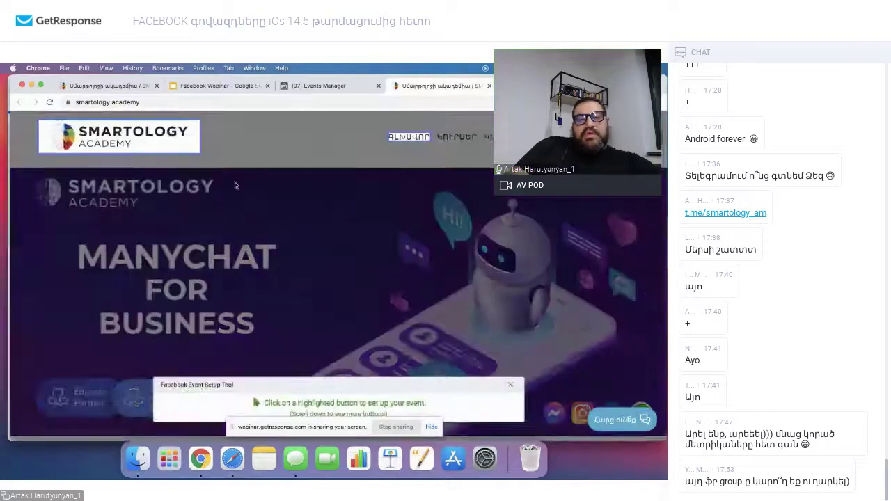
click(407, 142)
click(113, 161)
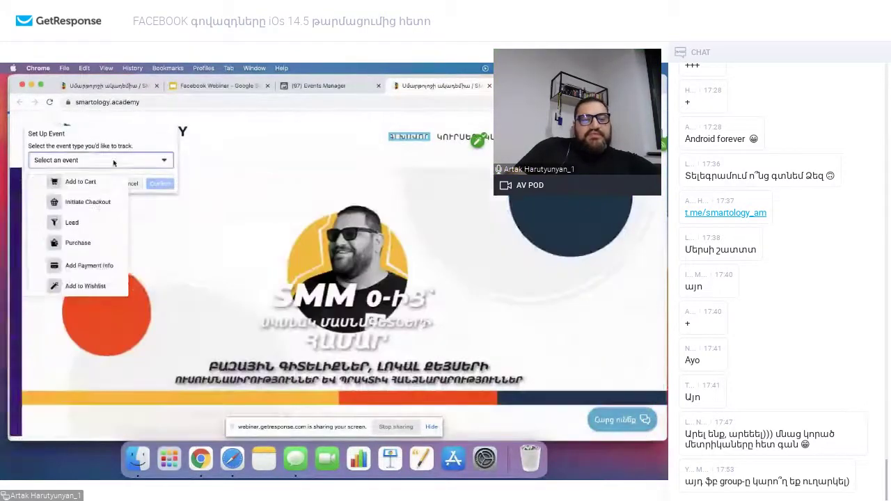
scroll(96, 234, down, 5)
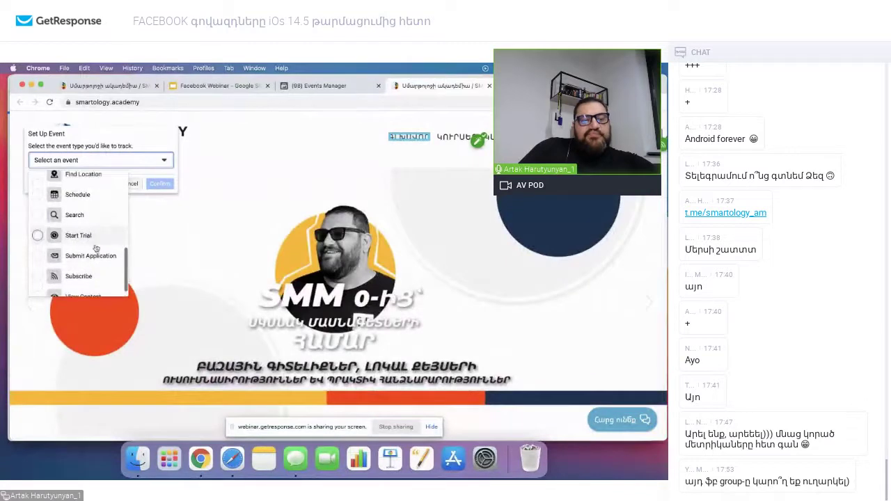
scroll(84, 244, up, 2)
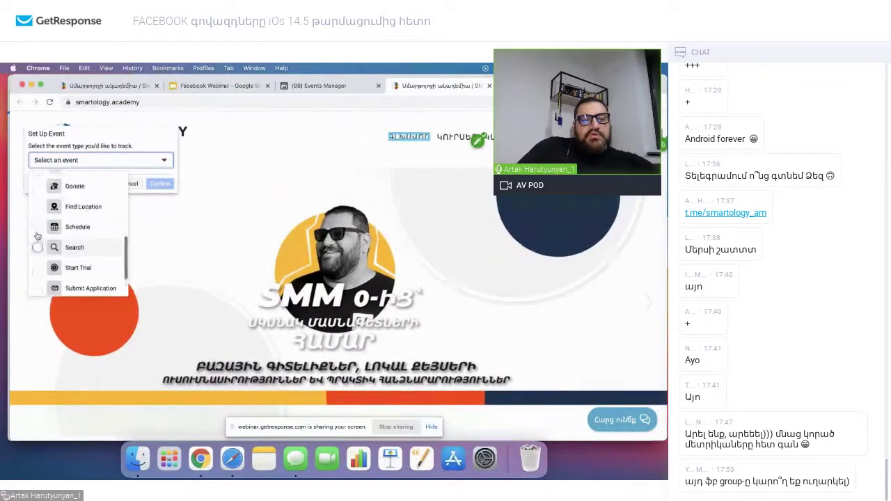
scroll(94, 236, up, 4)
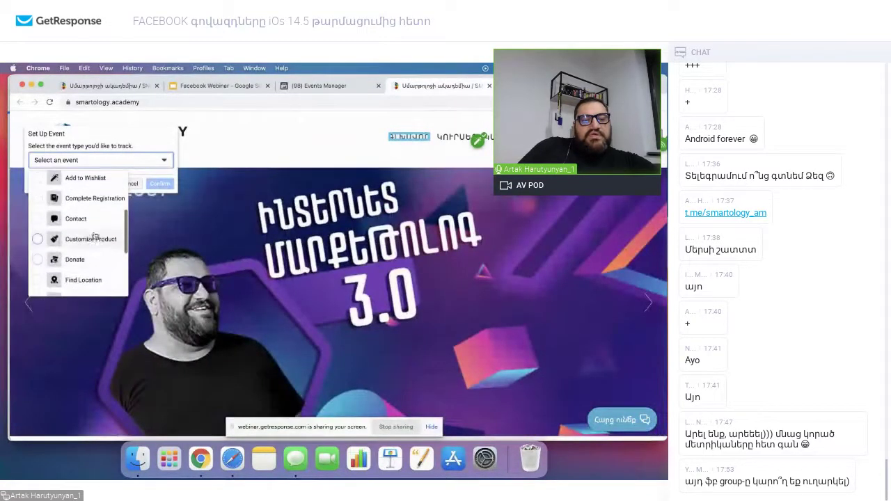
scroll(93, 239, up, 2)
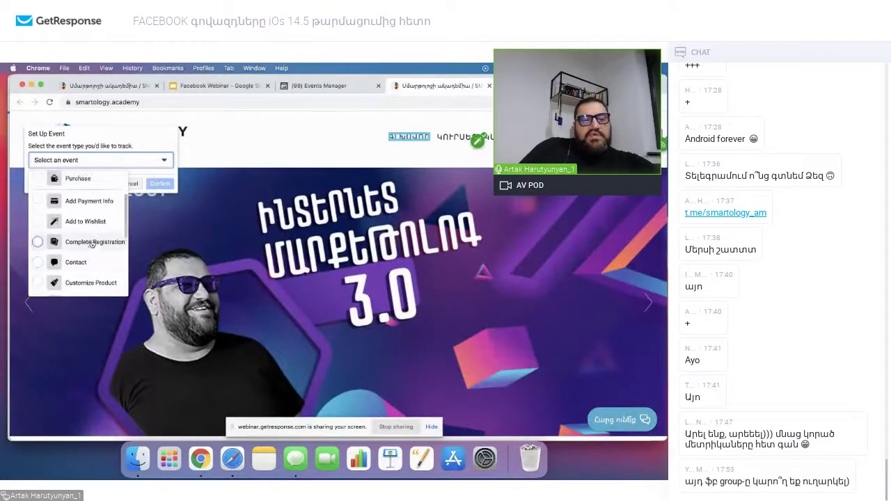
scroll(92, 244, up, 3)
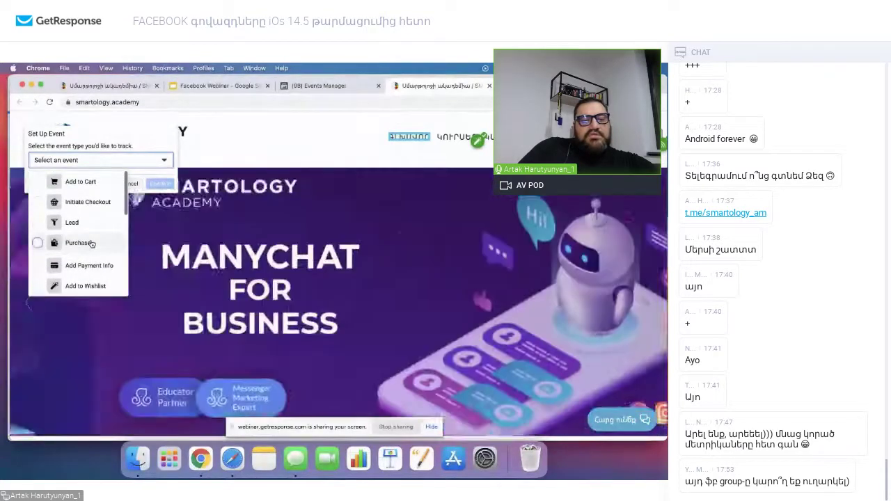
scroll(91, 243, down, 5)
scroll(92, 242, up, 5)
scroll(91, 242, down, 8)
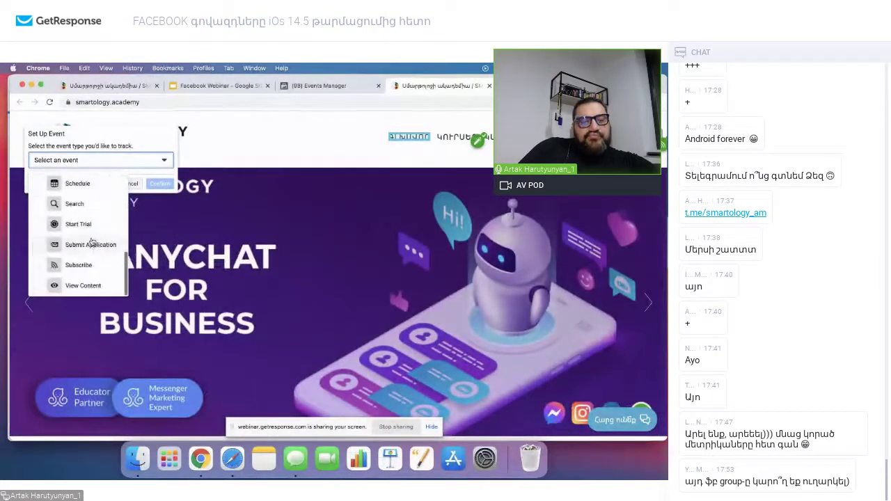
scroll(91, 242, down, 2)
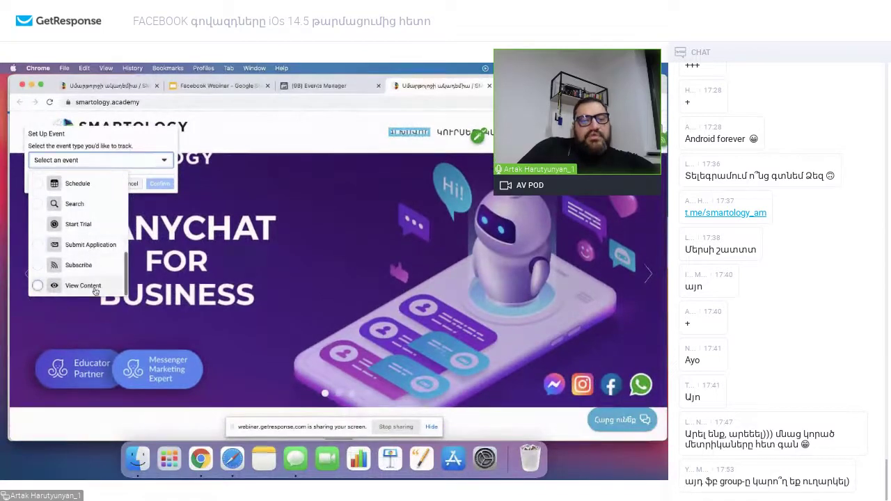
click(96, 288)
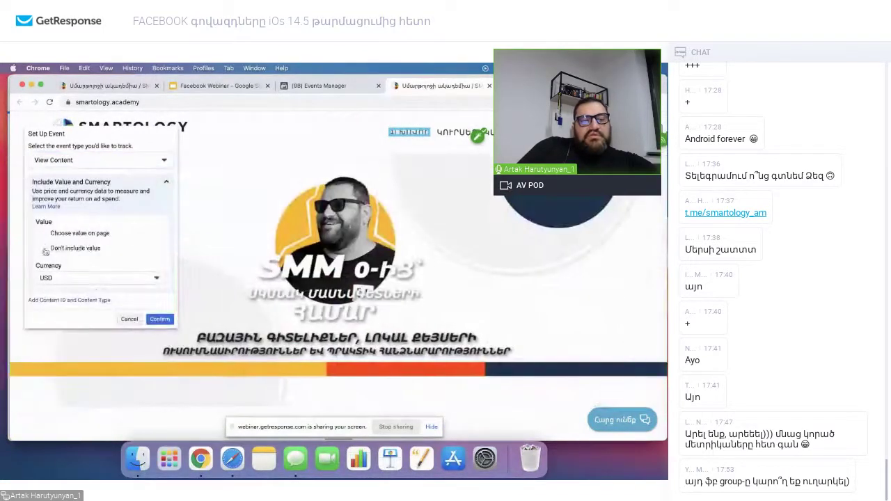
Save View Content with Don't include value and bring up the Finish Setup review
click(43, 249)
scroll(111, 285, down, 3)
click(161, 320)
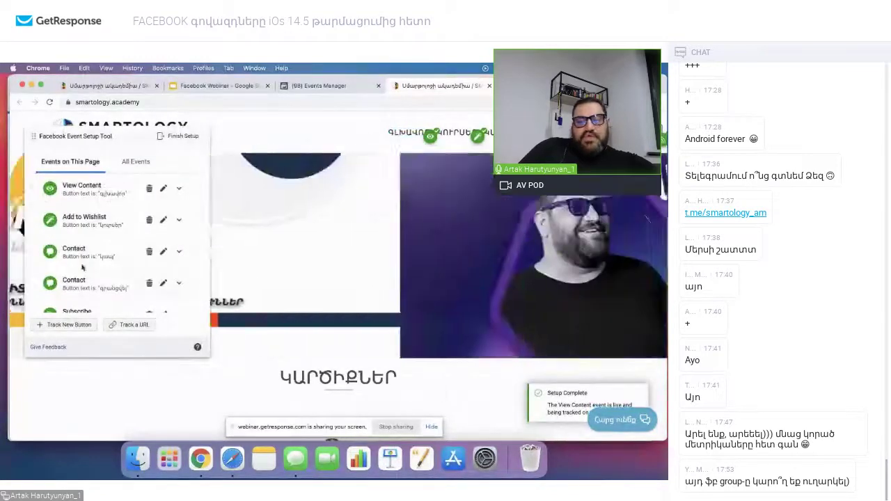
click(179, 137)
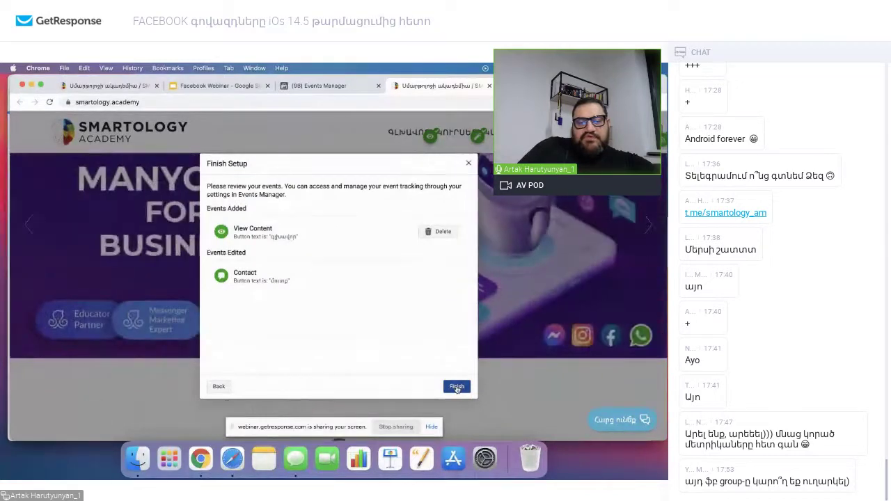
Finish setup, opt out of future surveys, submit a Yes helpful rating, and close the thank-you
click(457, 387)
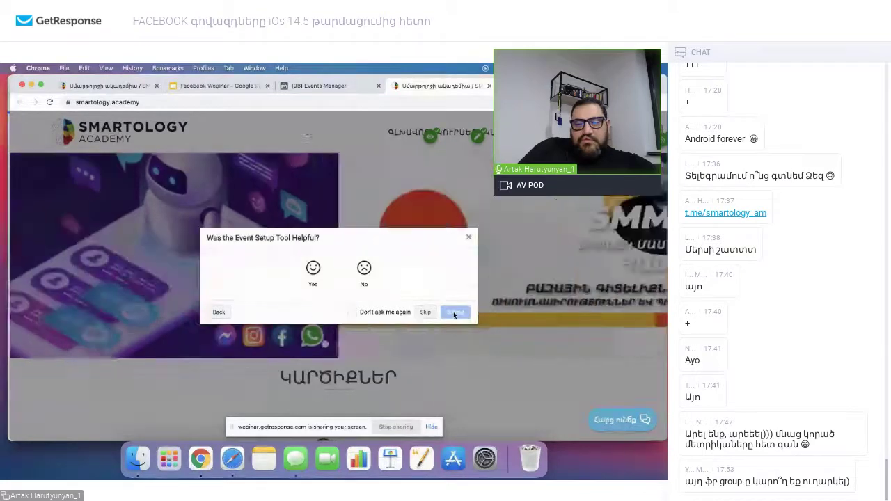
click(352, 313)
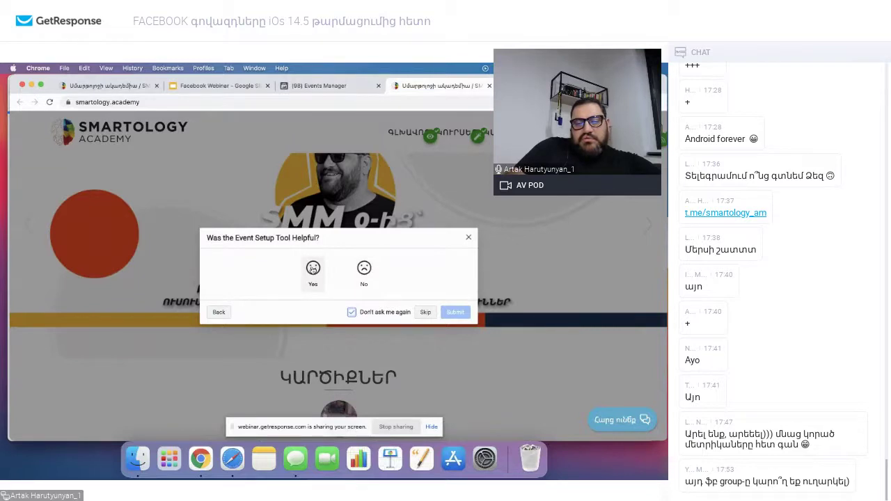
click(314, 269)
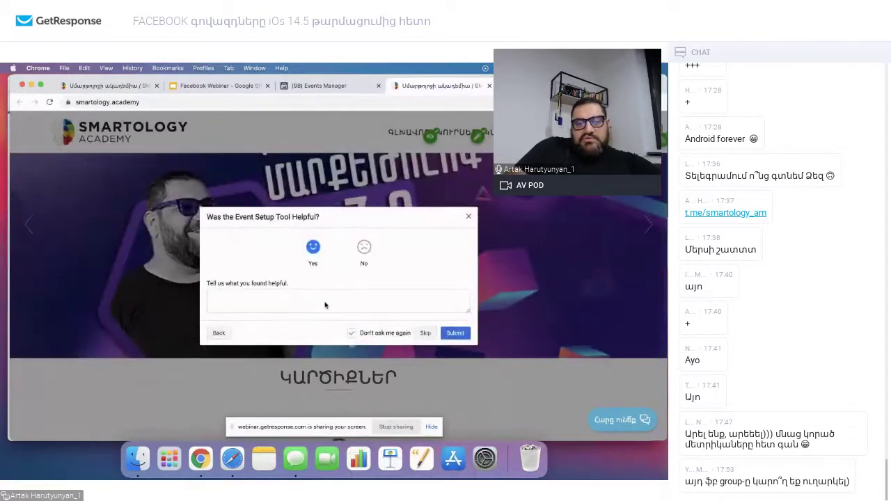
click(325, 299)
click(455, 333)
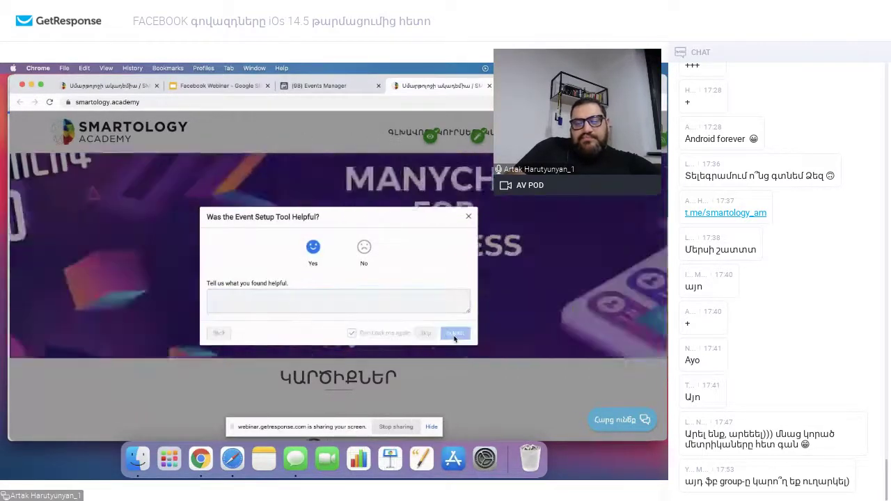
click(458, 325)
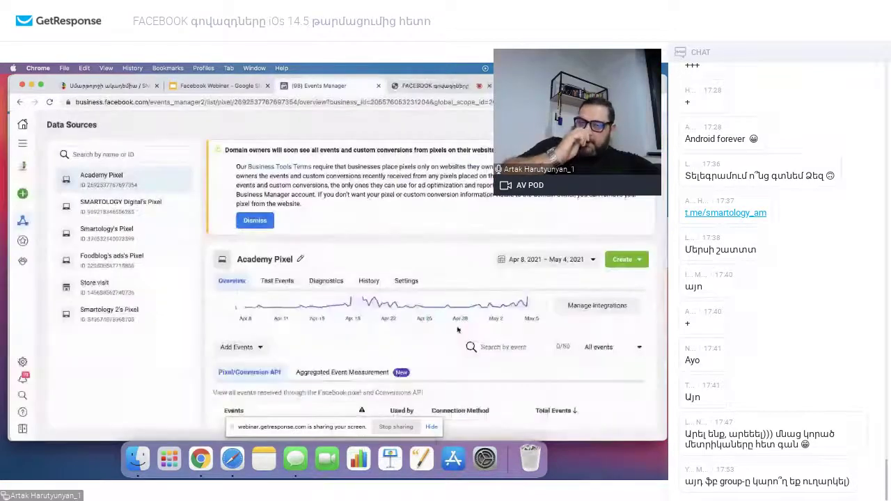
scroll(457, 329, down, 5)
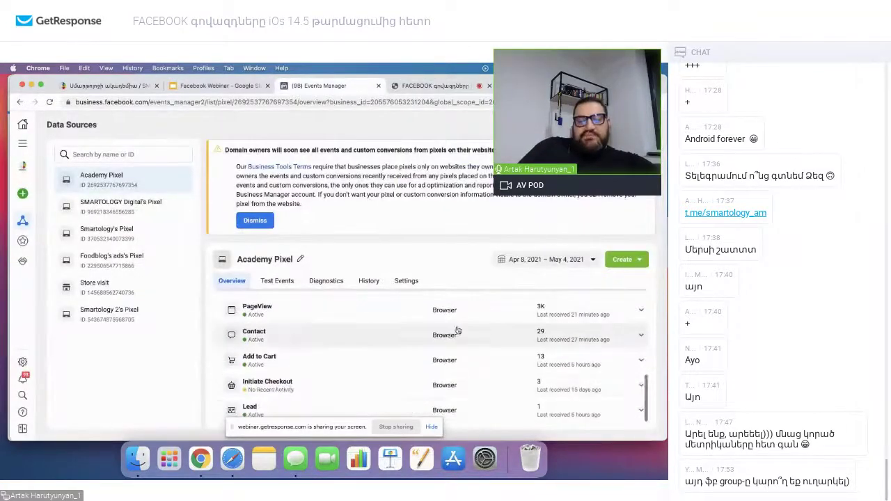
scroll(304, 402, up, 5)
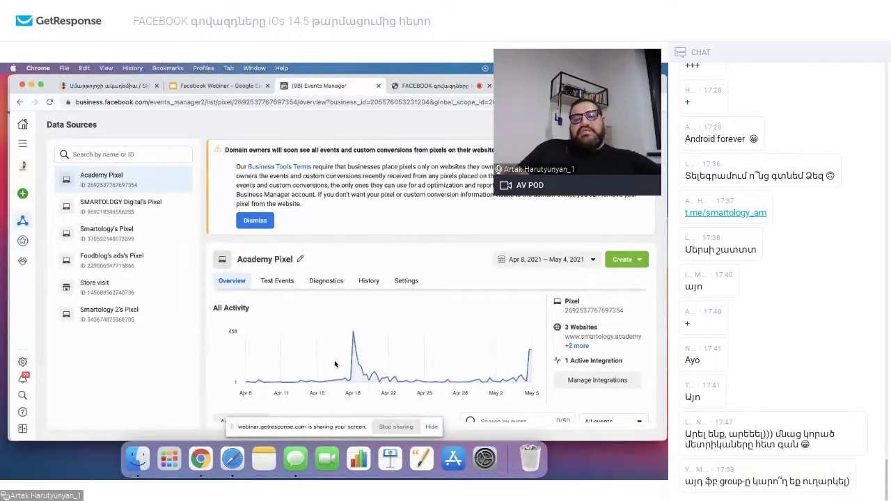
scroll(334, 364, down, 5)
scroll(335, 364, up, 5)
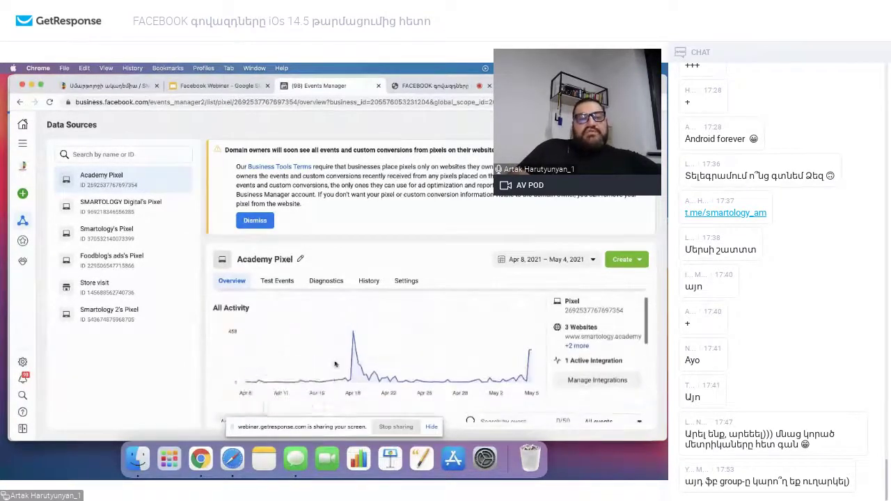
click(121, 203)
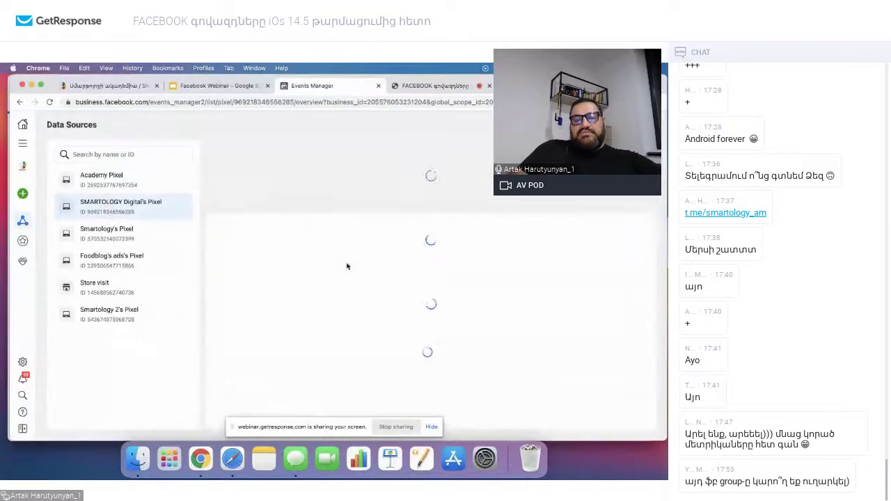
scroll(322, 375, down, 5)
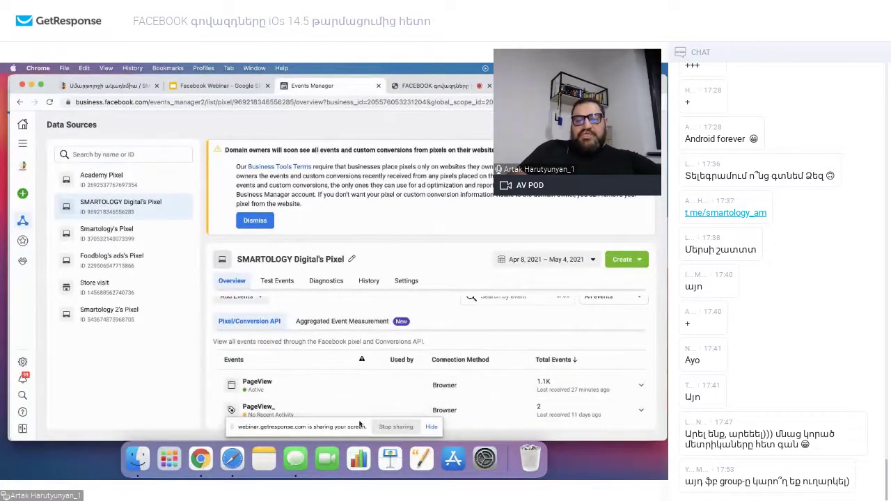
click(431, 426)
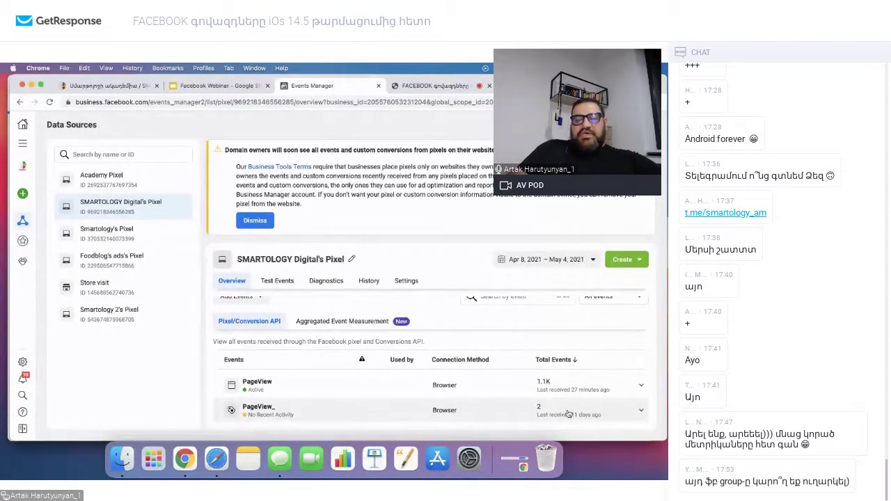
scroll(278, 412, up, 4)
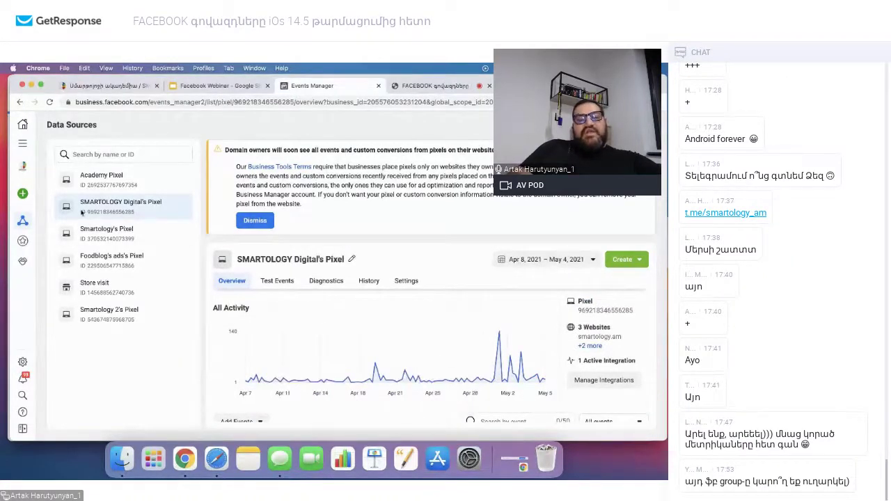
click(102, 184)
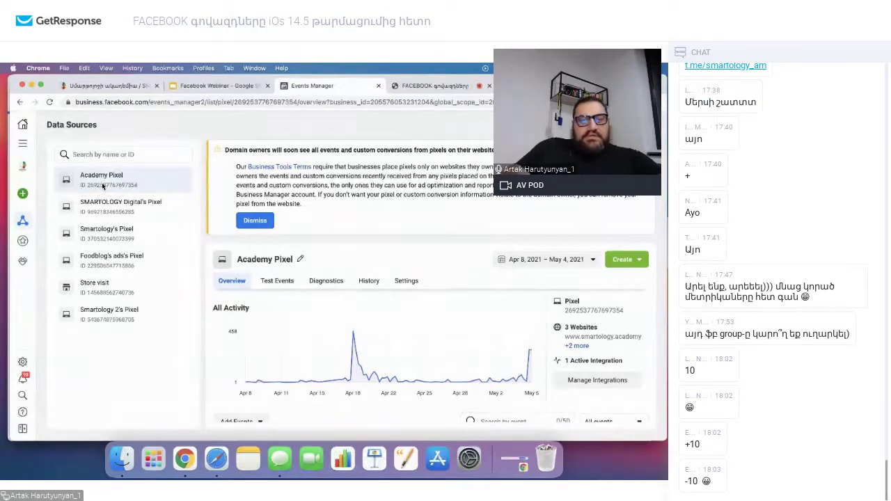
click(103, 182)
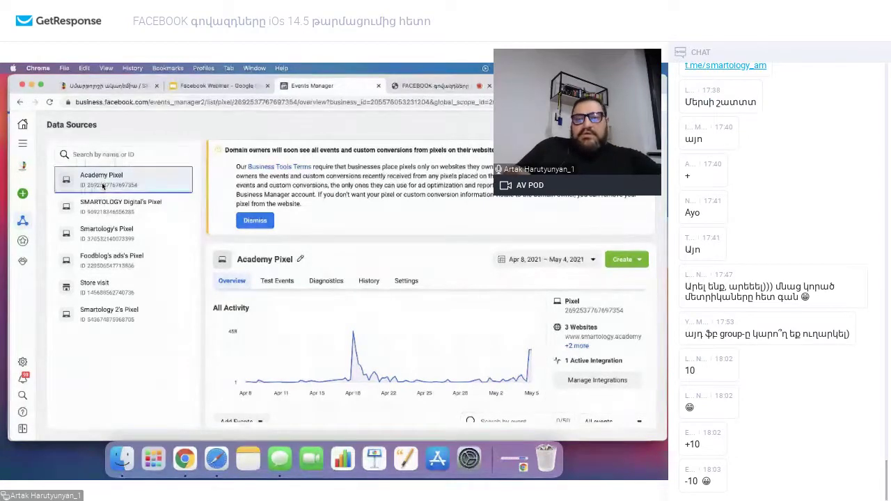
click(432, 86)
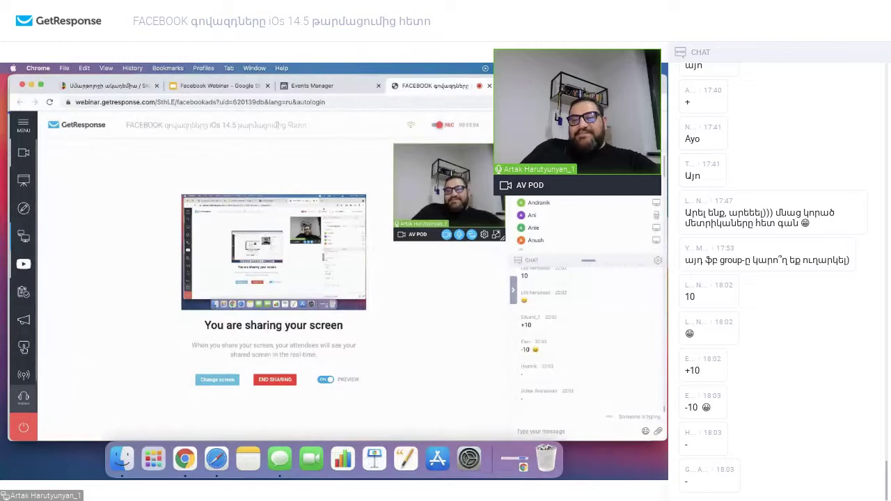
click(311, 85)
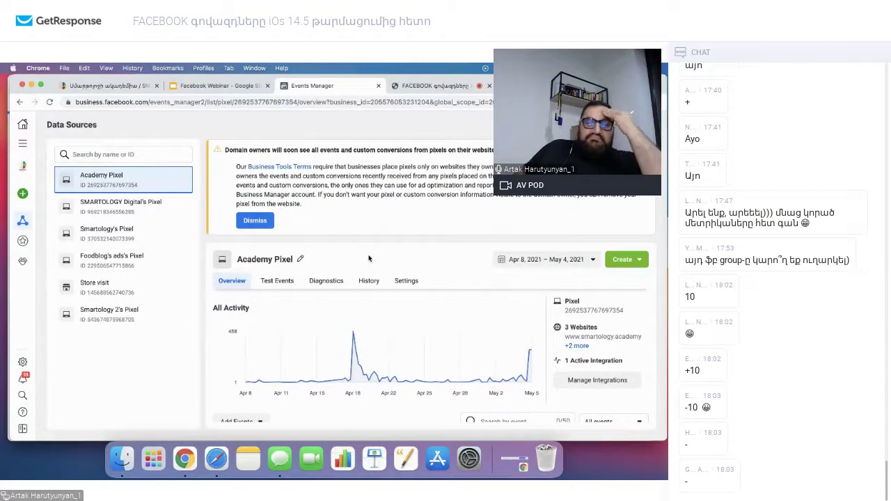
Open Academy Pixel's Aggregated Event Measurement tab and its Web Event Configurations for the domains
mouse_move(341, 346)
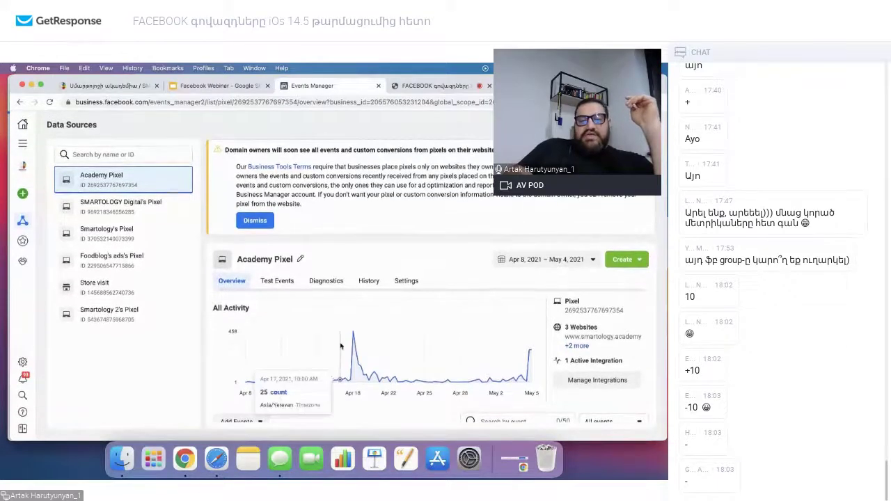
scroll(340, 346, down, 5)
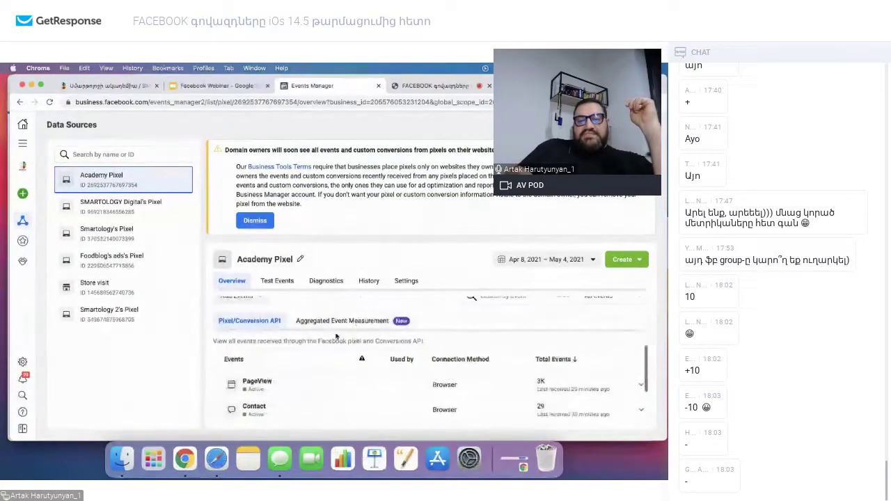
click(352, 321)
scroll(338, 345, down, 3)
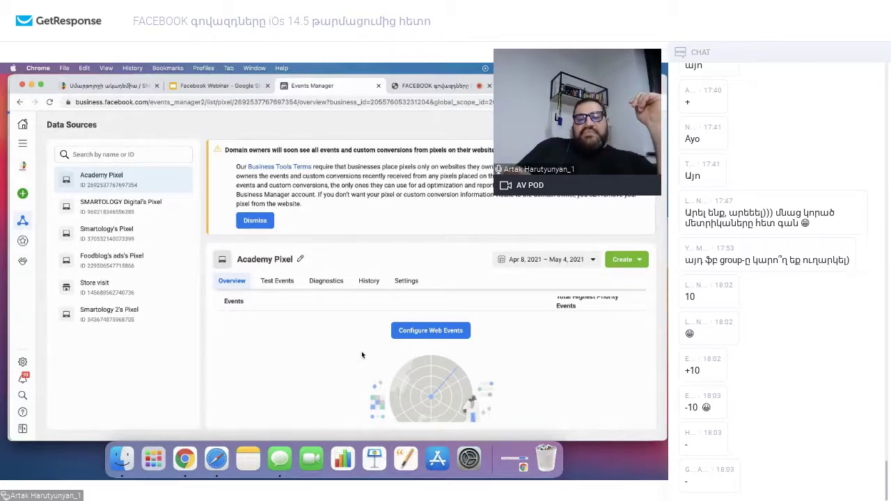
scroll(362, 355, up, 3)
click(247, 338)
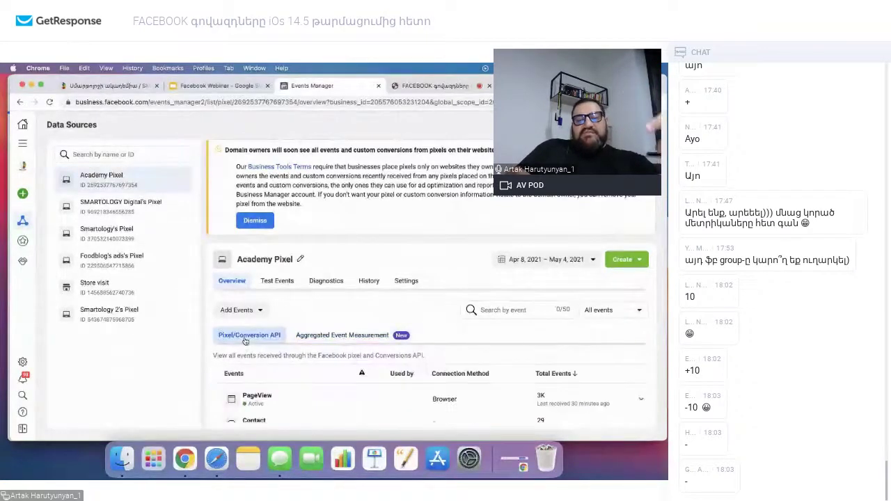
click(348, 337)
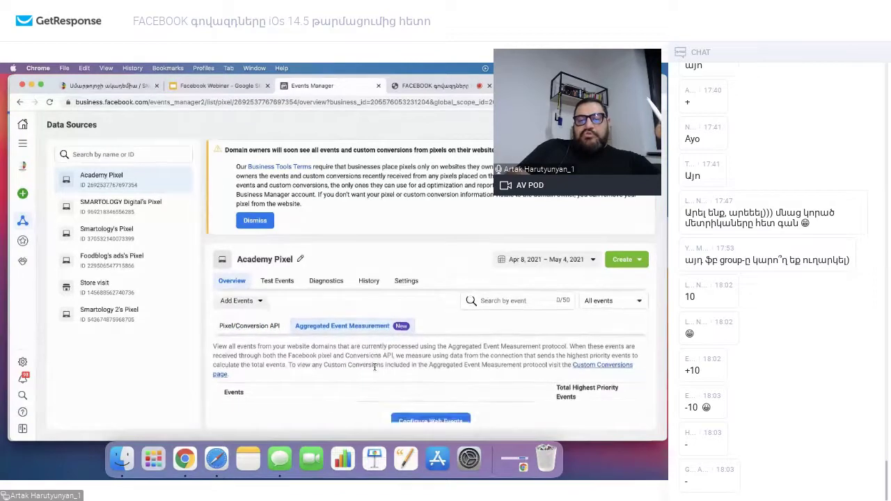
scroll(375, 367, down, 3)
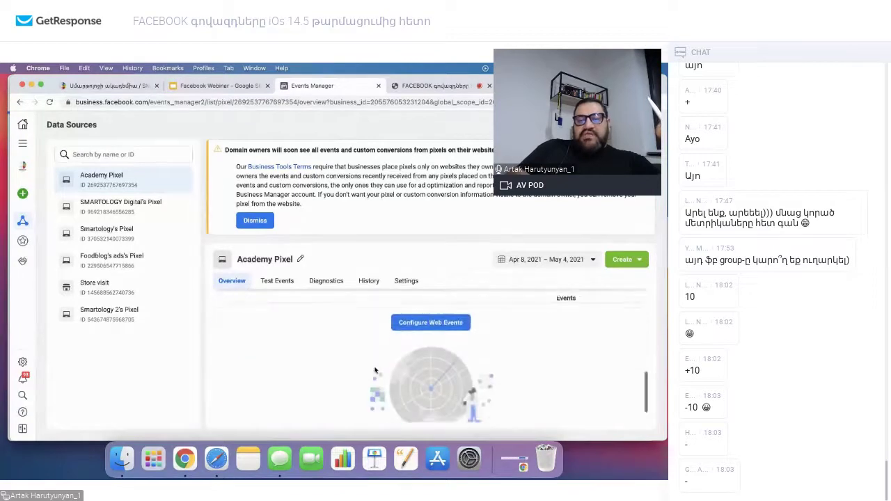
click(429, 328)
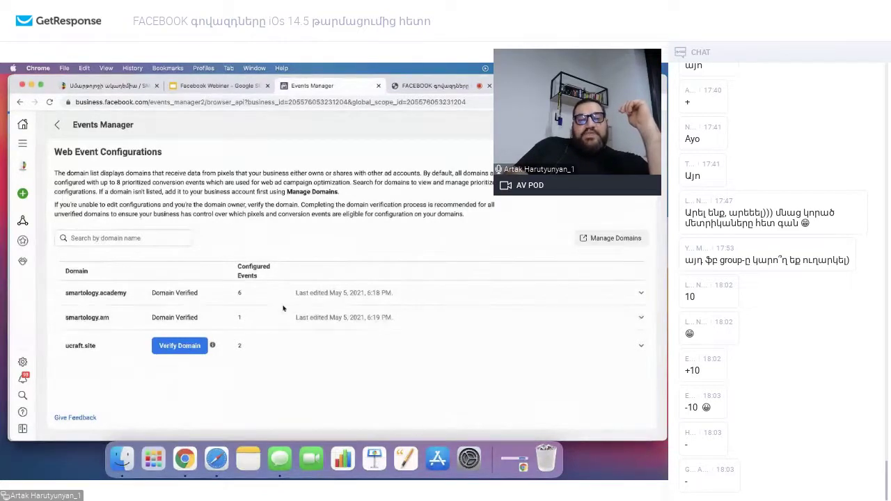
Expand smartology.academy to list its six prioritized events, from Add to Cart down to Search
click(117, 294)
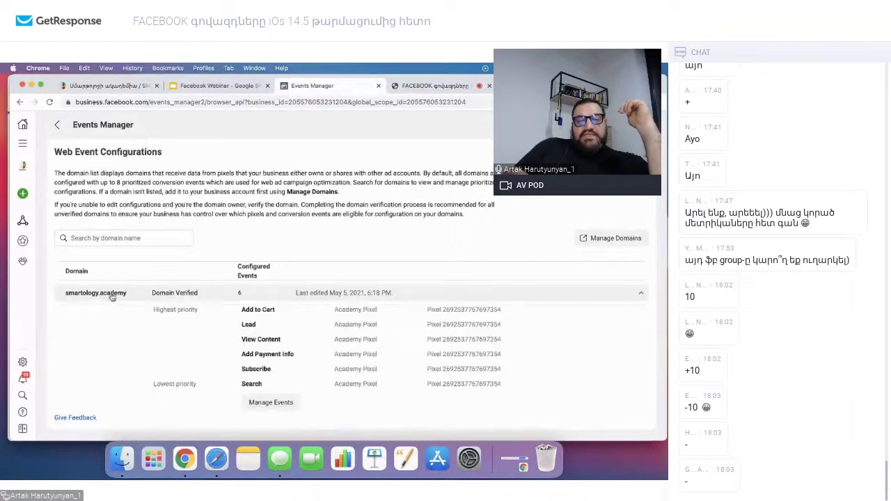
scroll(164, 339, down, 3)
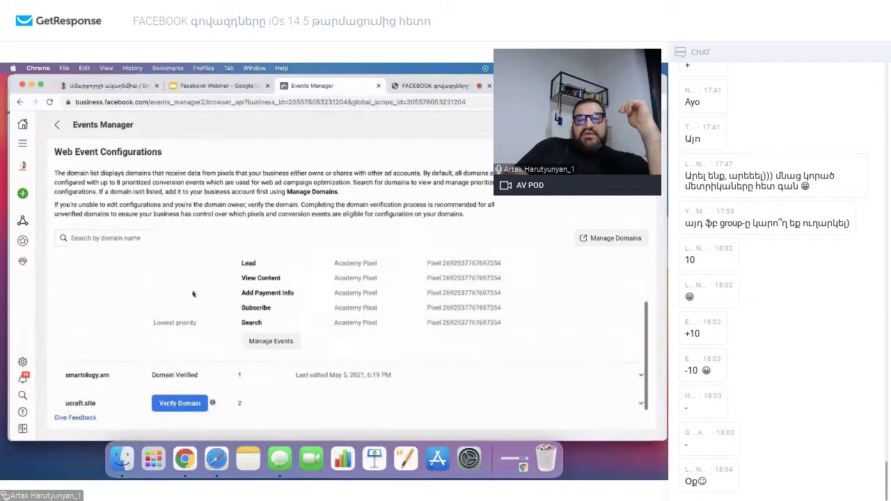
scroll(285, 263, up, 2)
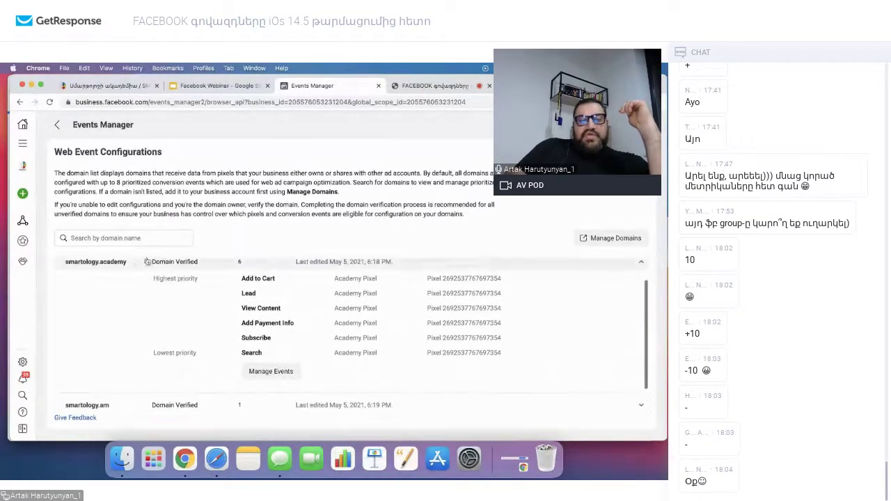
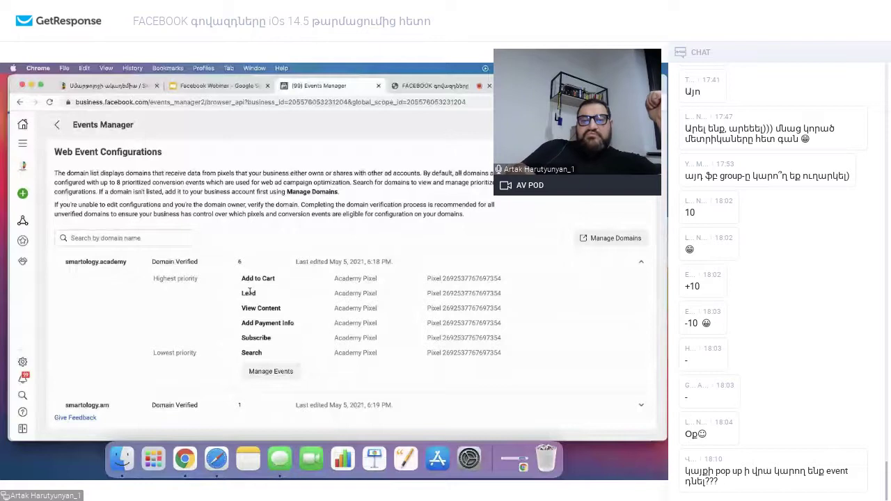
Edit the smartology.academy events, add a new seventh slot, and assign it Academy Pixel
click(270, 371)
click(453, 288)
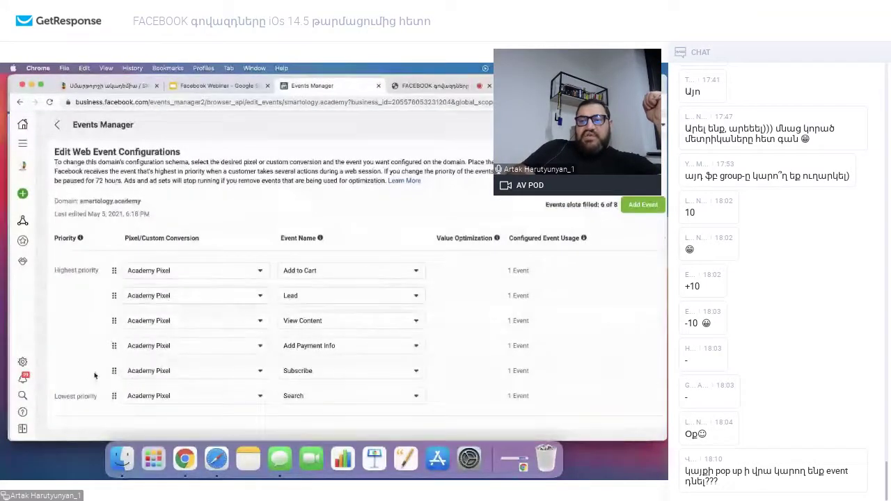
click(642, 204)
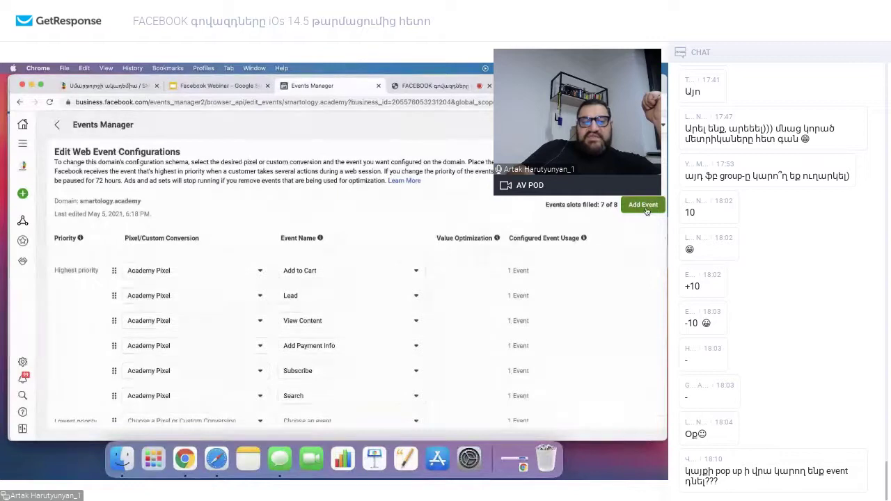
click(202, 395)
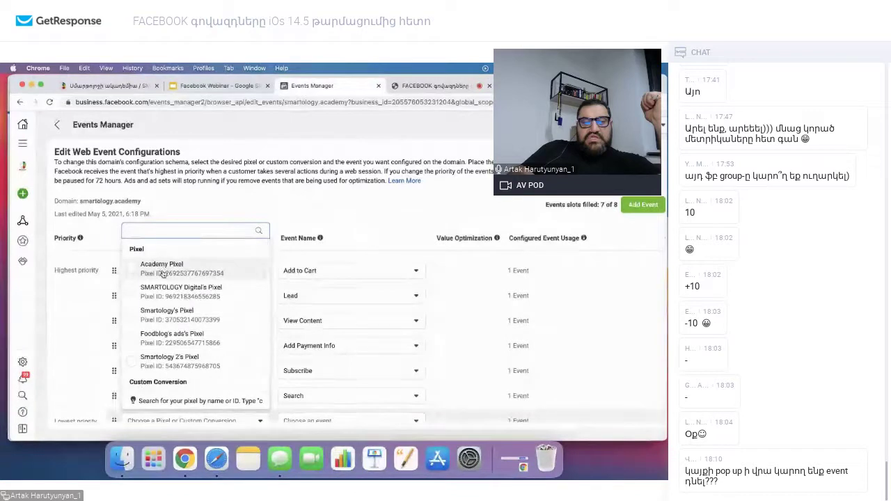
scroll(180, 355, down, 1)
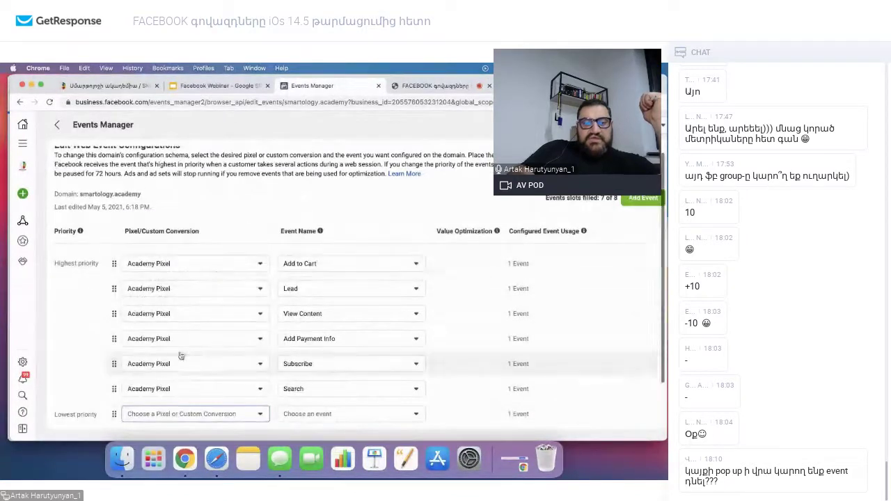
click(165, 413)
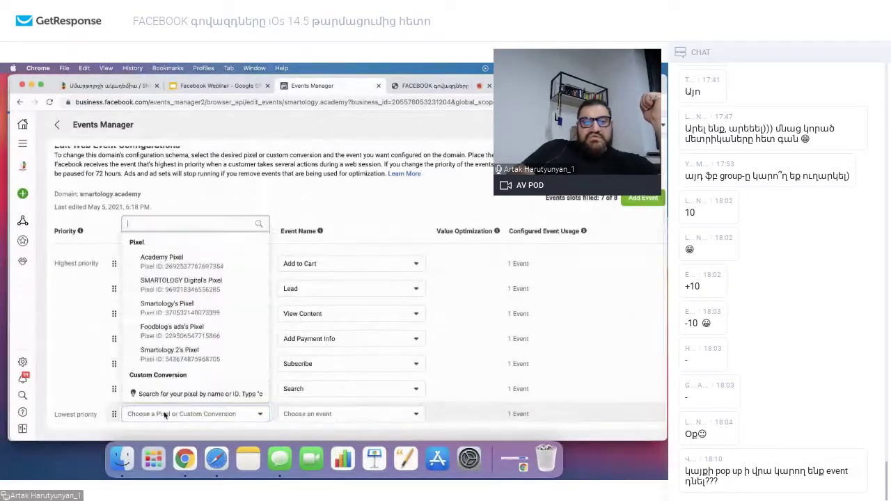
click(170, 262)
click(348, 414)
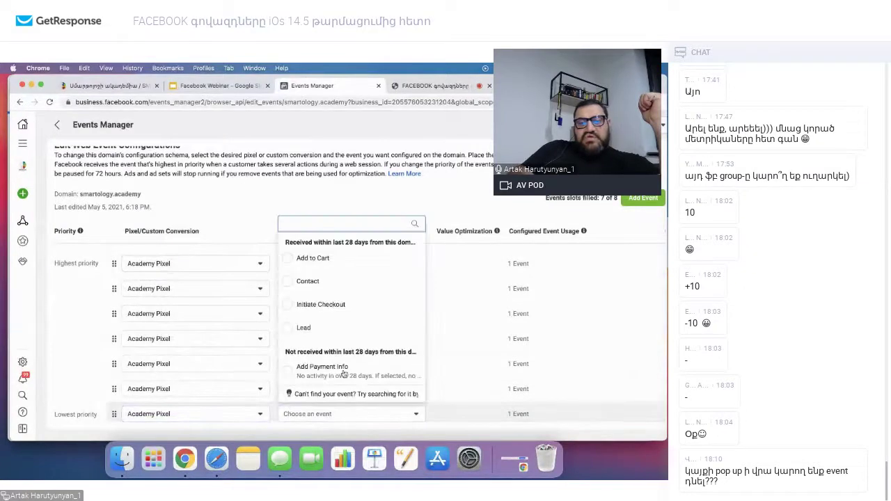
Choose Submit Application as the event for the new Academy Pixel row, then go full screen
scroll(343, 374, down, 5)
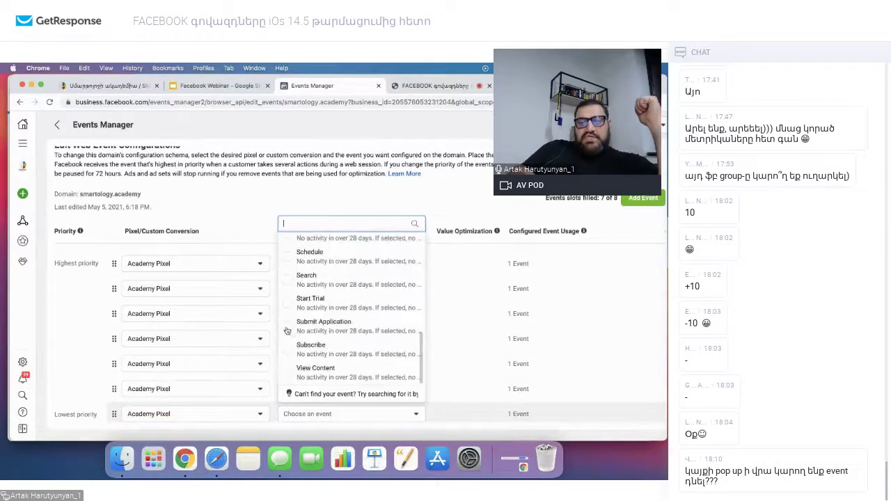
click(287, 331)
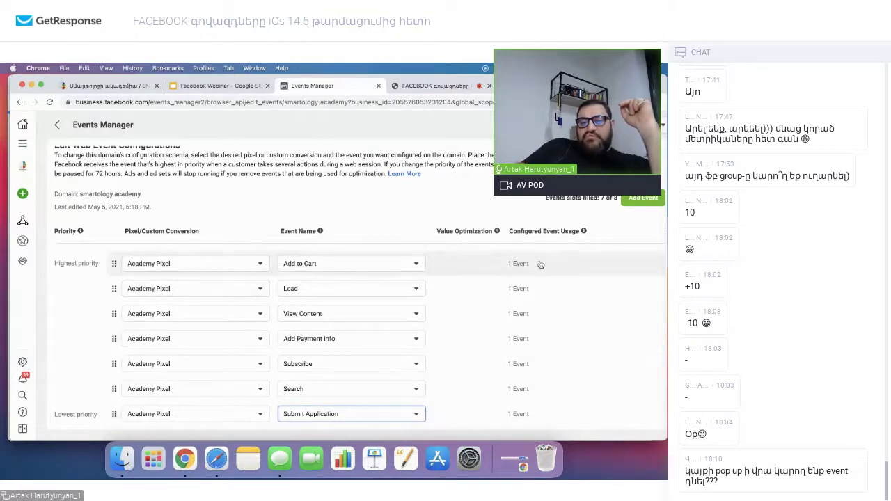
click(615, 349)
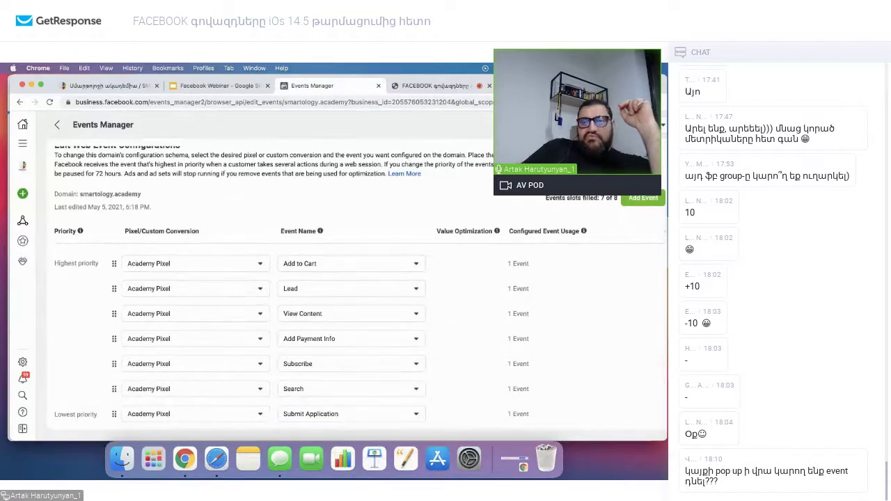
Submit and apply the seven-event configuration, acknowledging the 72-hour wait before further changes
click(40, 85)
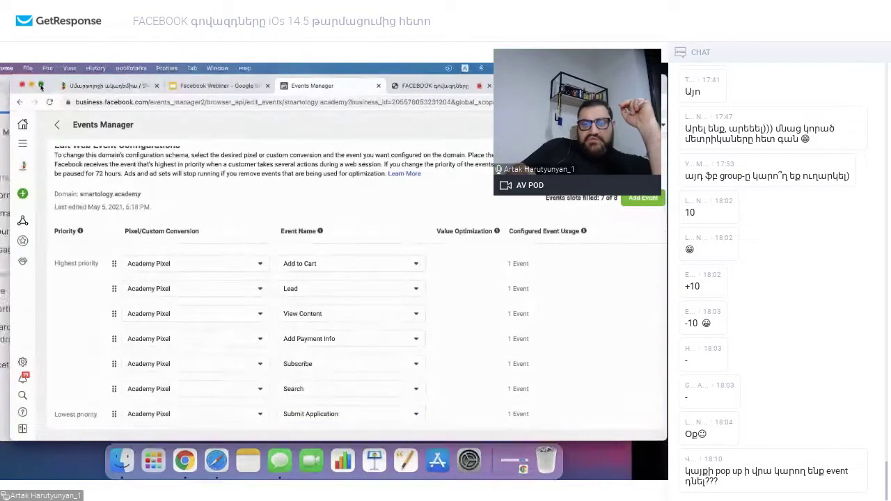
click(317, 310)
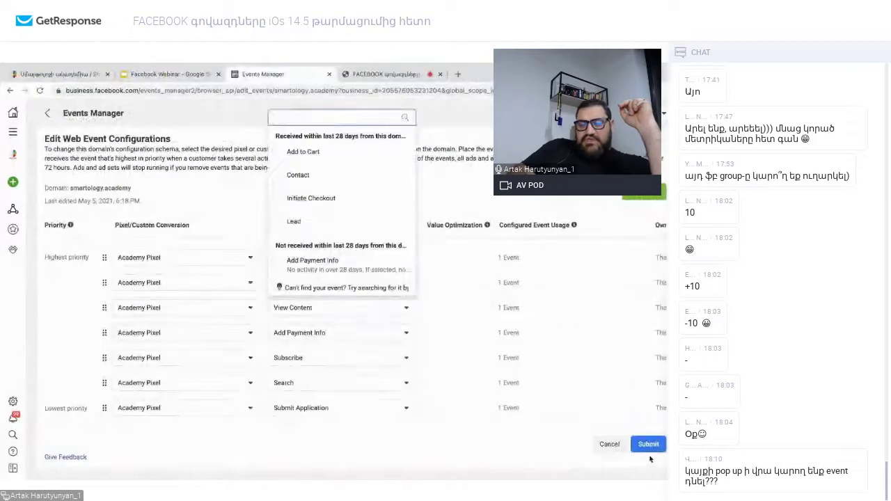
click(648, 444)
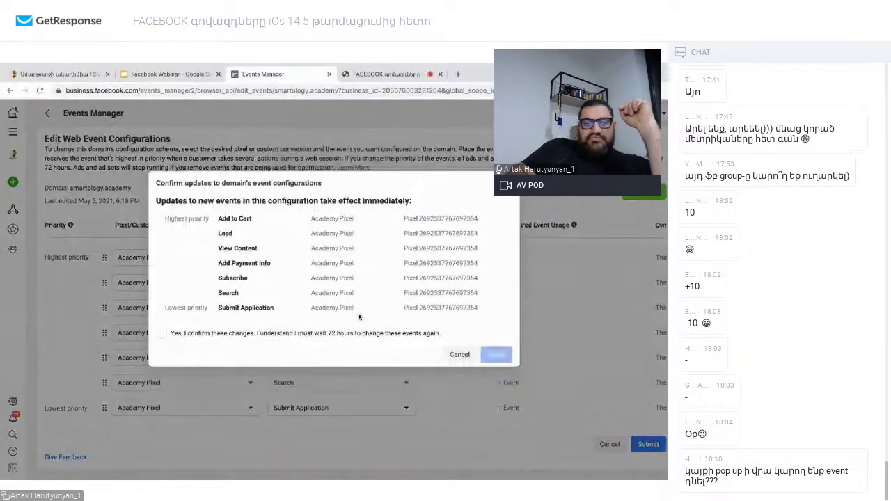
click(161, 333)
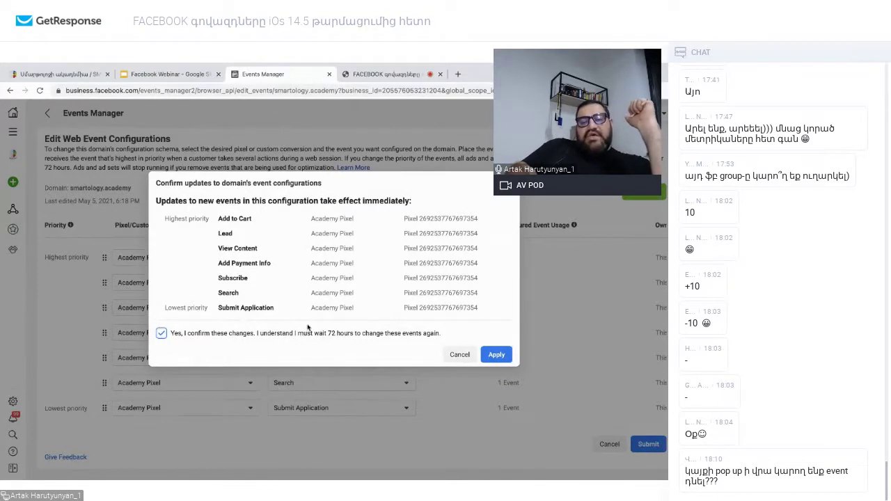
click(501, 357)
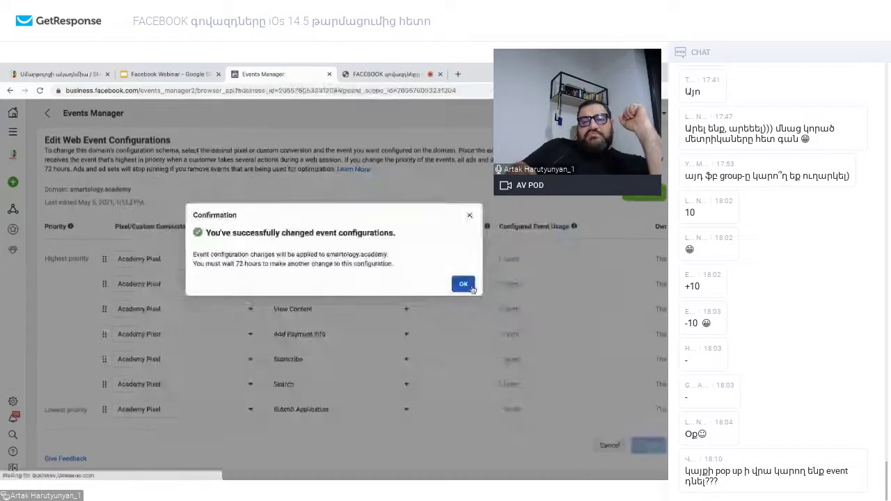
click(461, 283)
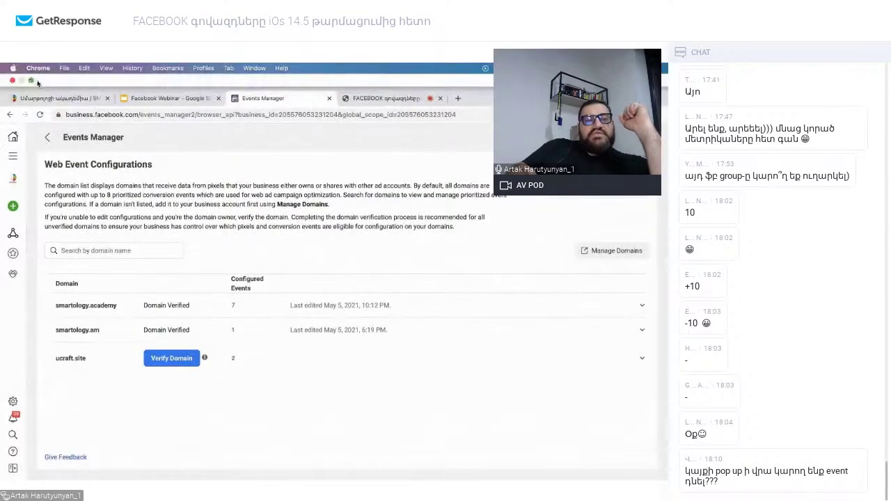
Exit full screen and switch to the Facebook Webinar slides on the 'Event' slide
click(30, 80)
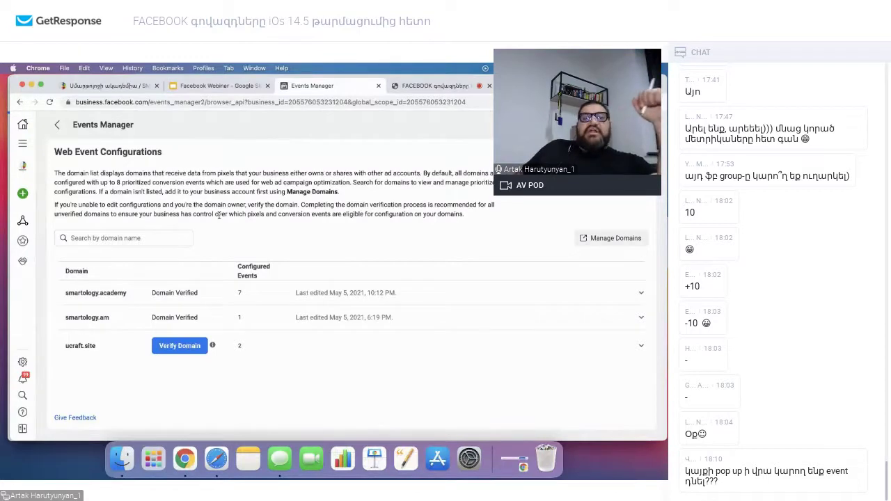
click(219, 85)
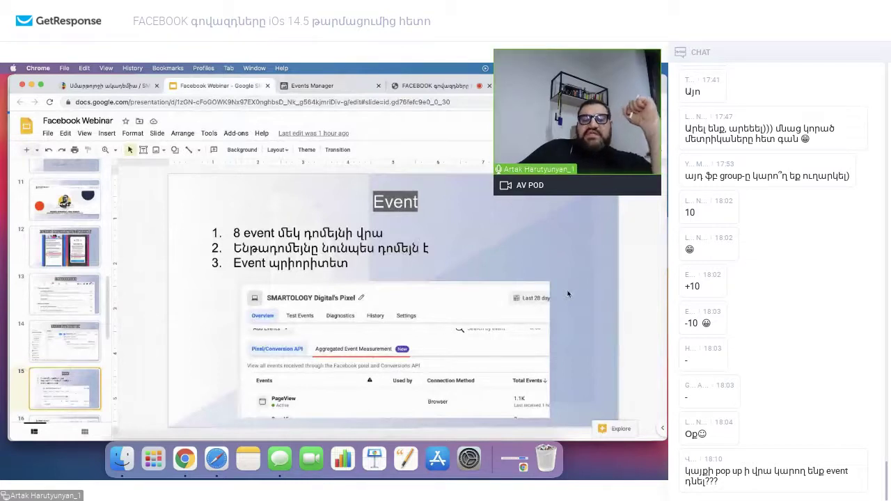
Present the 'Event' slide of the Facebook Webinar deck full screen
key(super+Return)
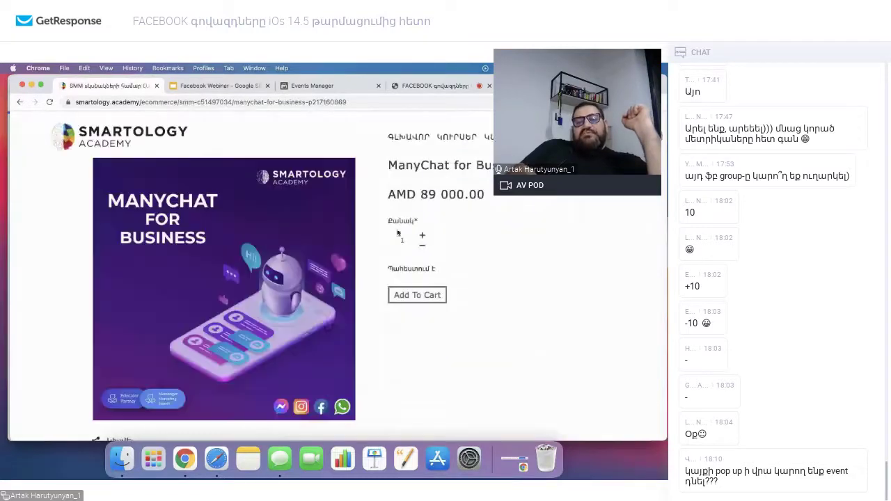
Check out ManyChat for Business alone at AMD 89 000.00, removing the SMM course and paying via Idram
click(408, 297)
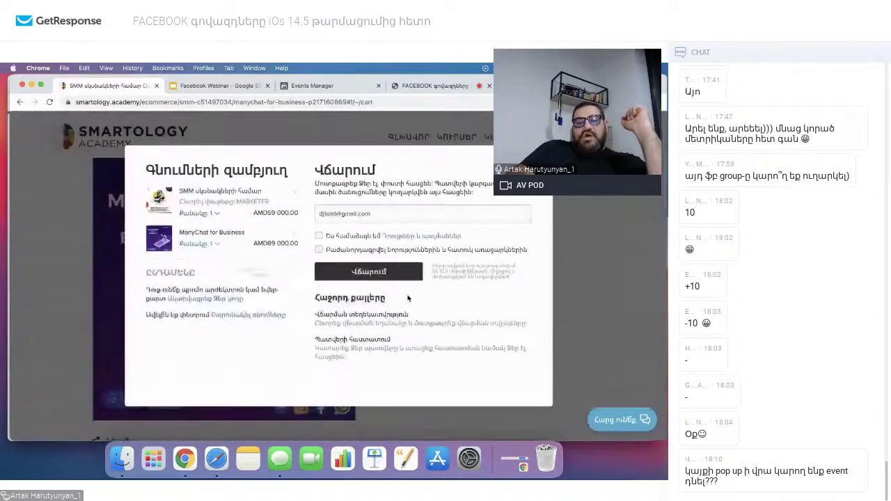
click(319, 236)
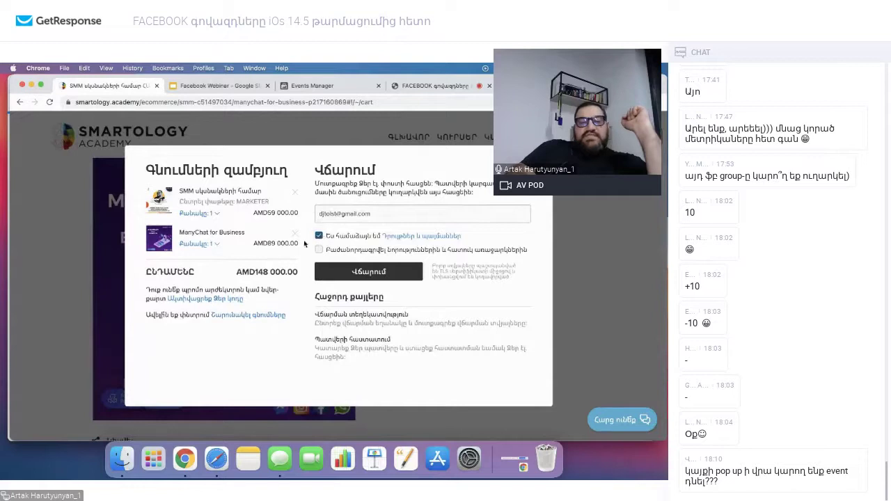
click(295, 193)
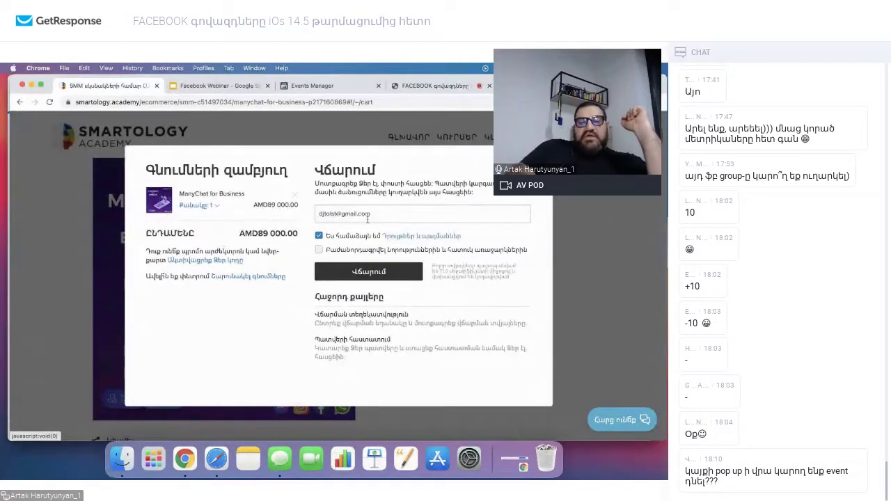
click(368, 273)
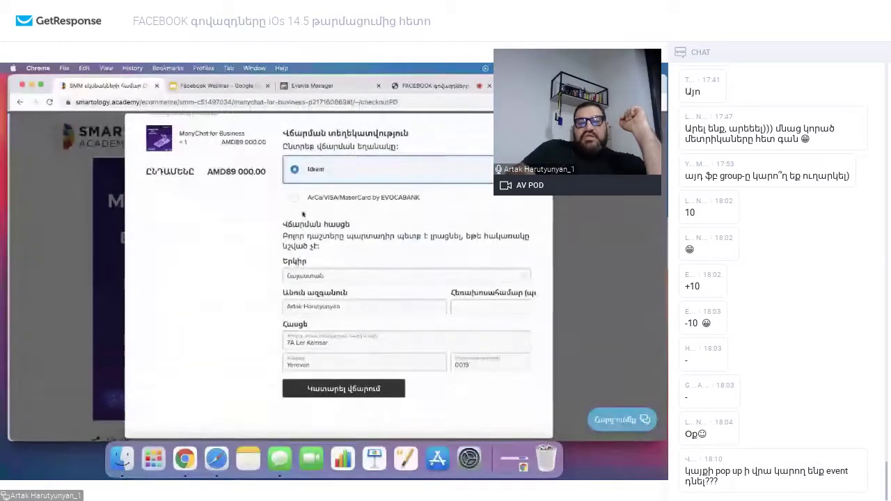
click(295, 198)
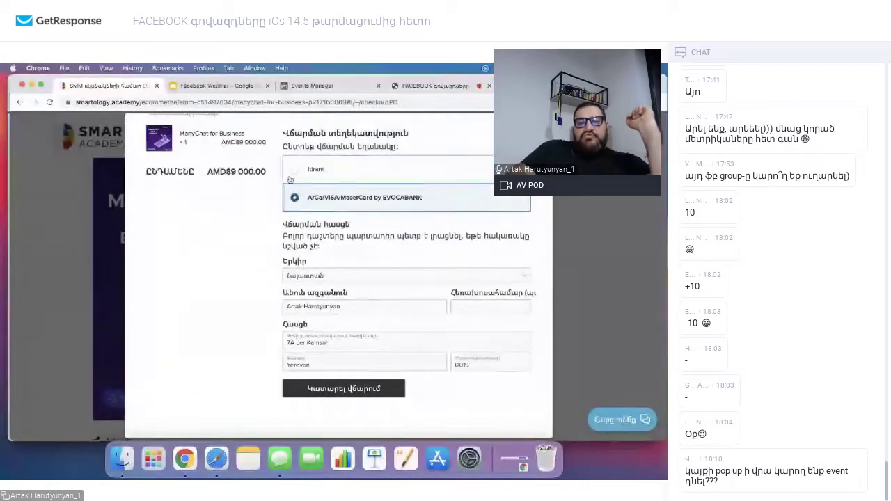
click(293, 171)
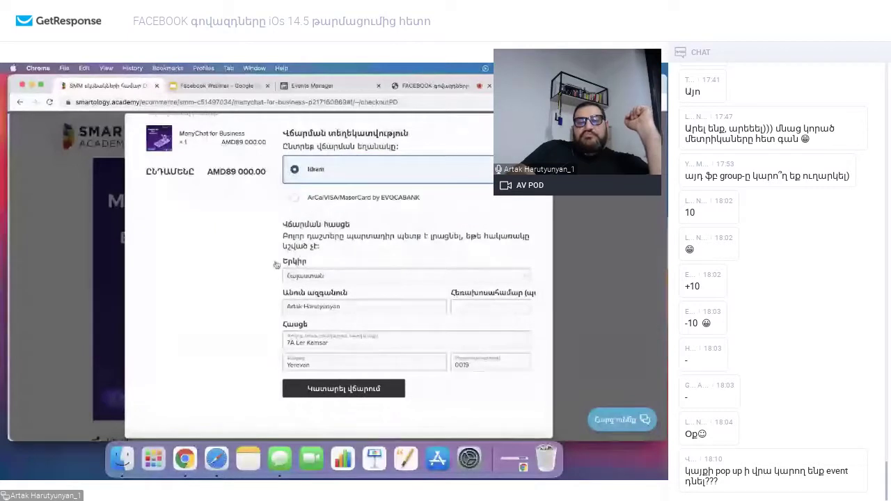
scroll(393, 251, up, 2)
scroll(357, 282, down, 3)
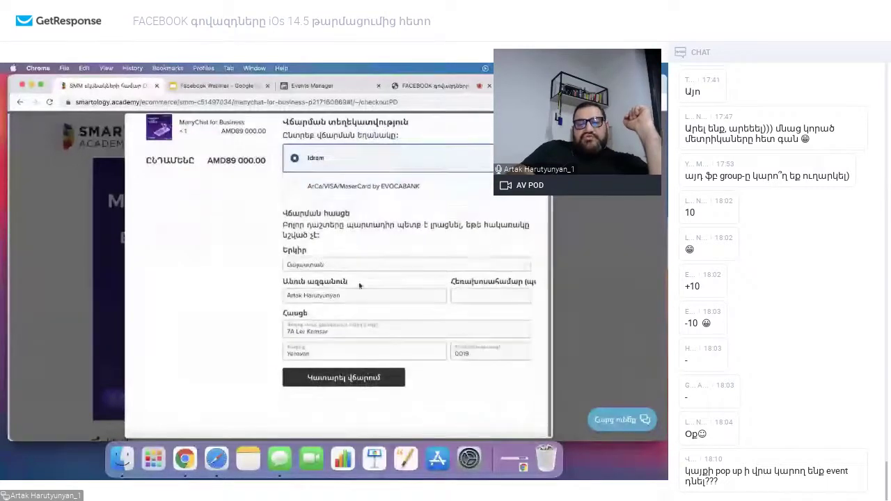
click(345, 382)
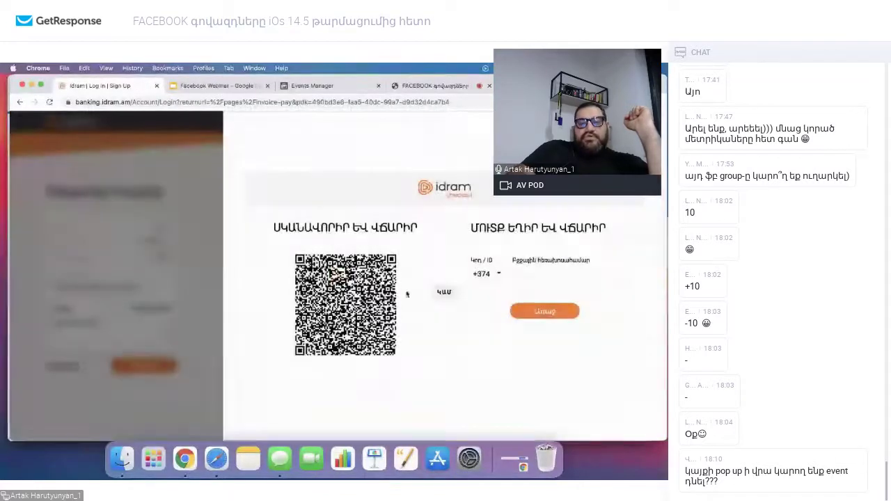
Return from Idram, re-add the ManyChat course, resubmit payment, and dismiss the empty cart message
click(21, 103)
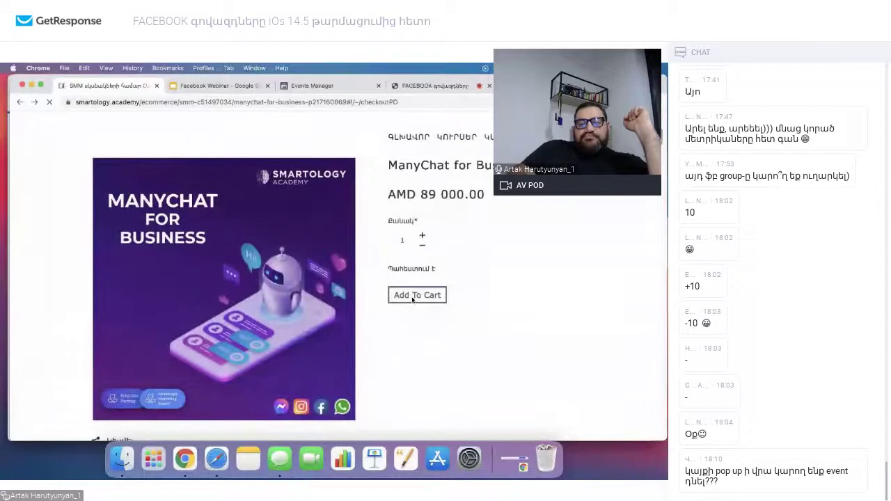
click(415, 295)
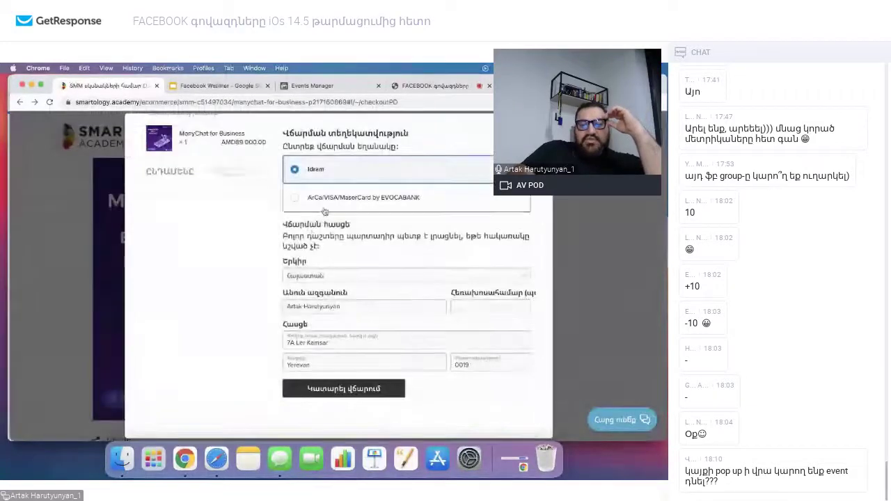
scroll(264, 209, up, 2)
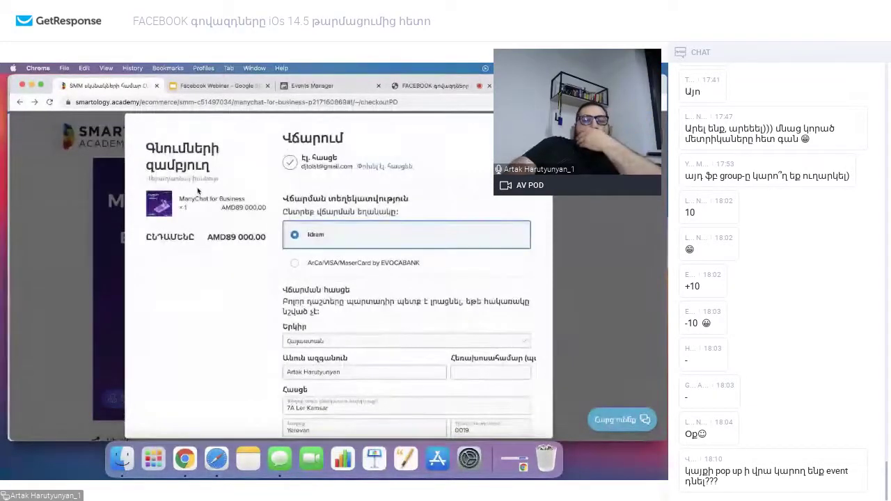
scroll(407, 279, down, 2)
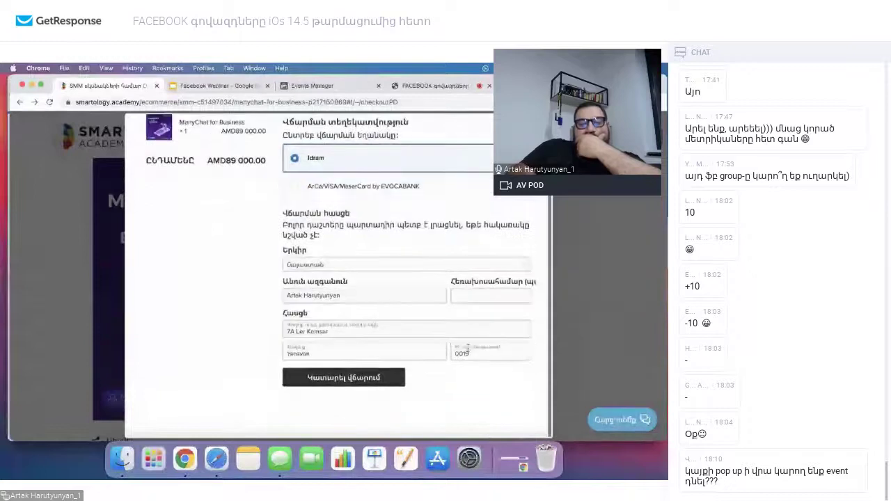
click(378, 378)
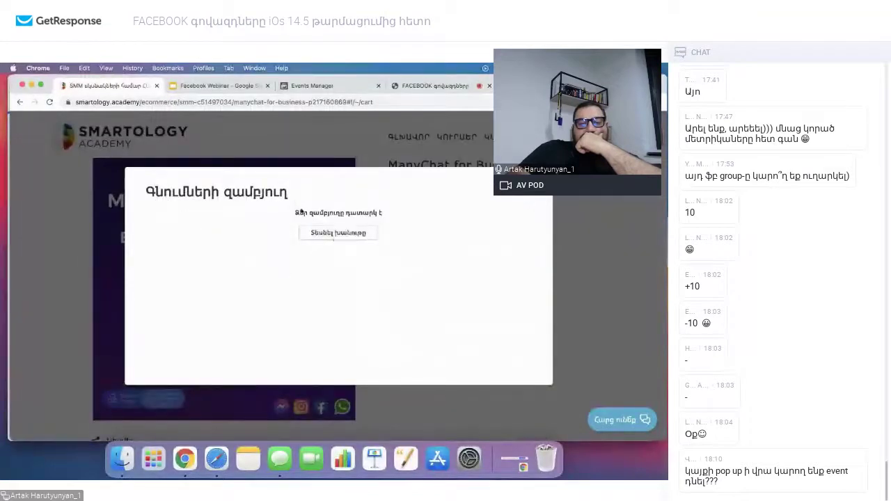
click(336, 234)
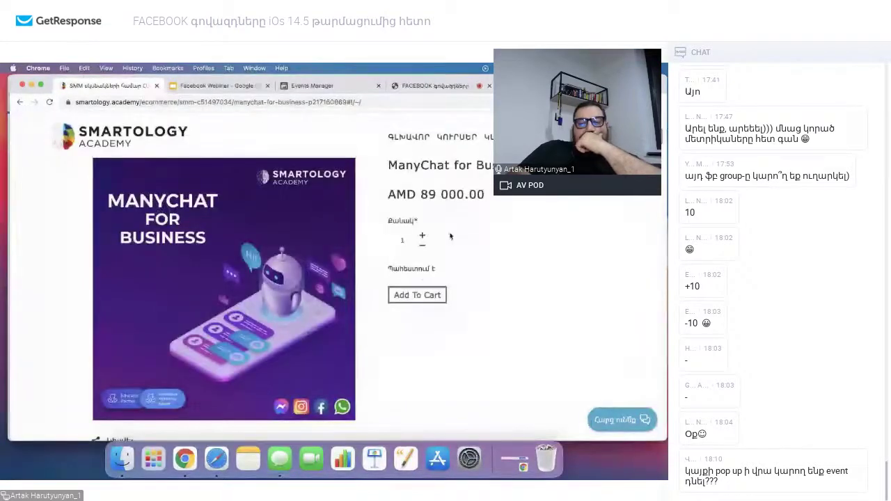
Re-add ManyChat for Business, apply coupon MIKE44 to cut the total to AMD45 000, then go home
click(417, 296)
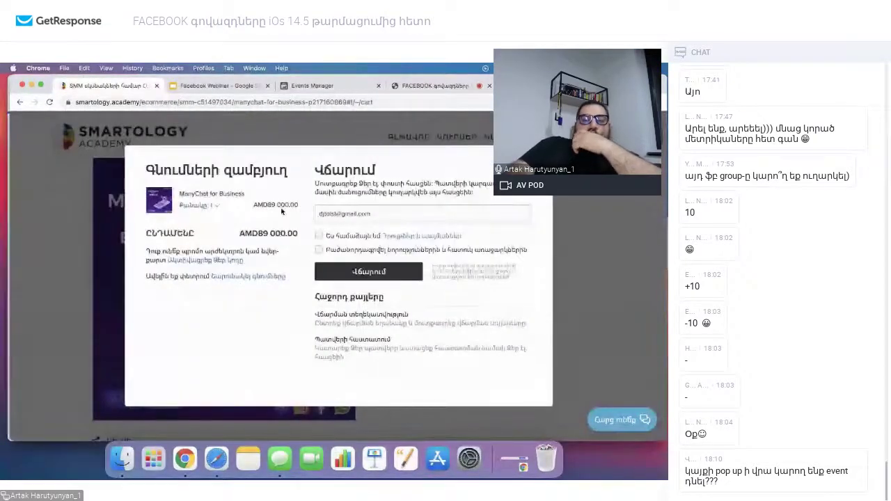
click(196, 259)
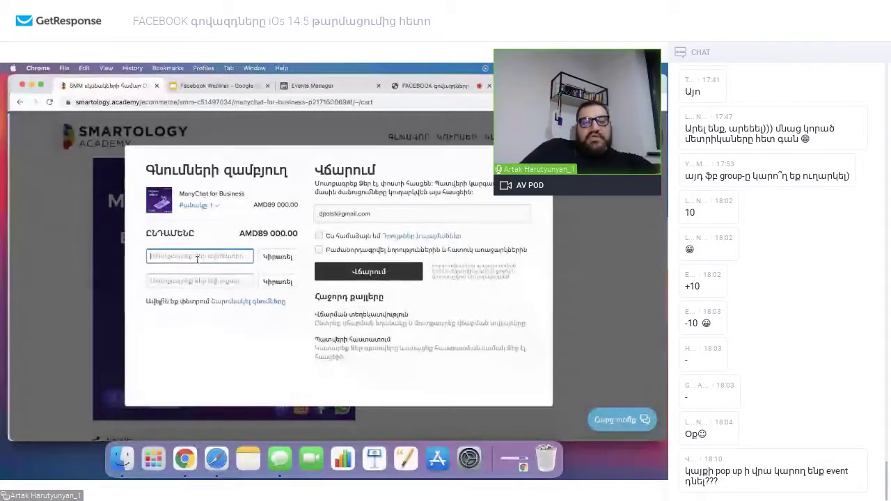
text(MIKE)
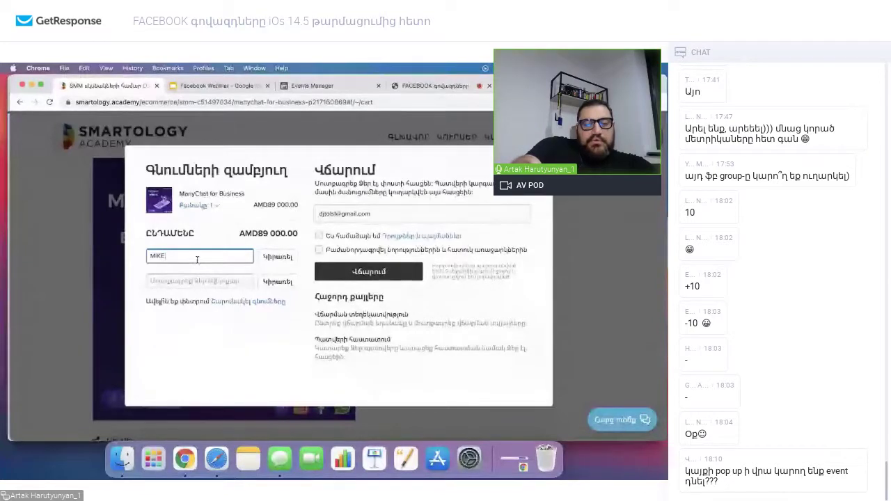
text(44)
click(278, 257)
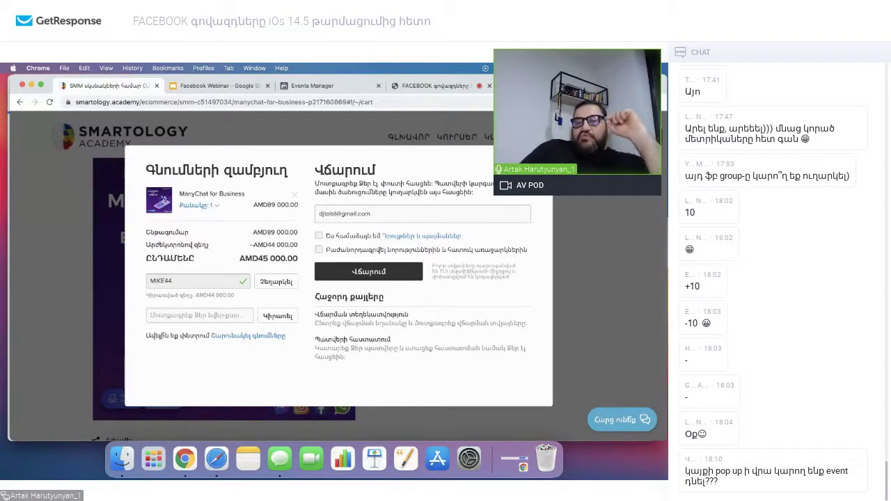
key(Escape)
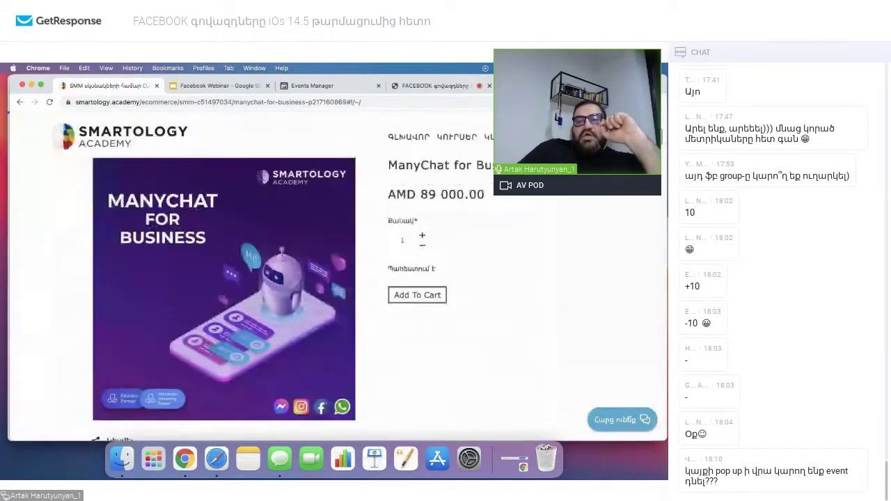
click(405, 139)
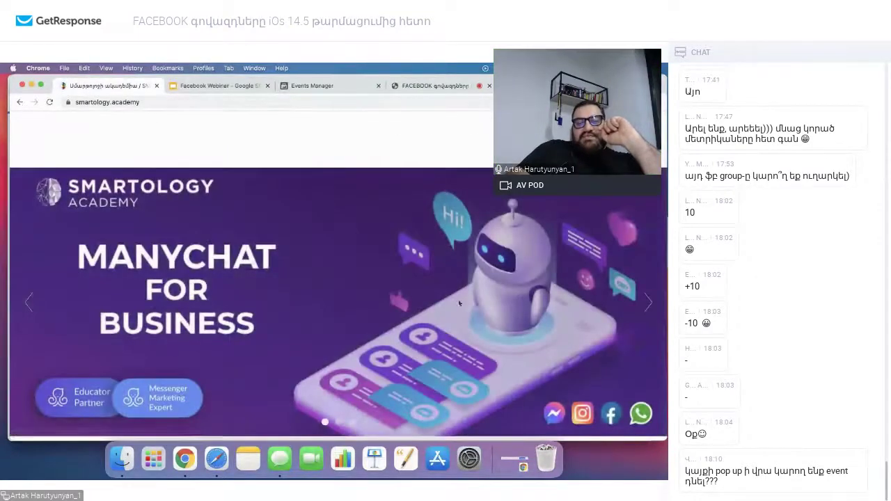
Scroll through the ManyChat for Business course page, then return to the Smartology Academy homepage
click(374, 329)
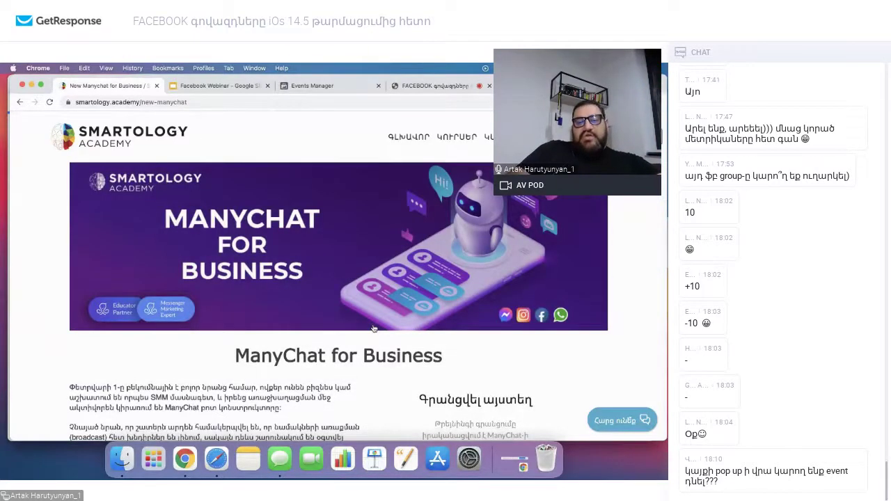
scroll(373, 328, down, 5)
scroll(373, 328, down, 10)
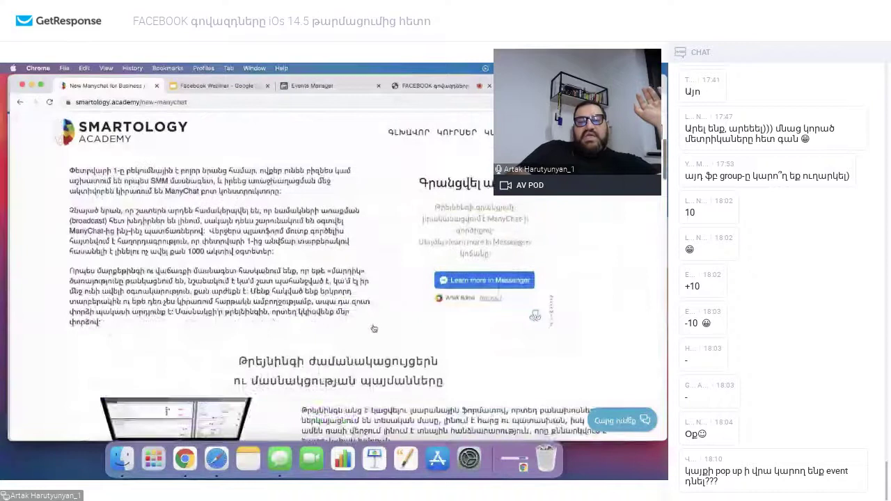
scroll(373, 329, down, 15)
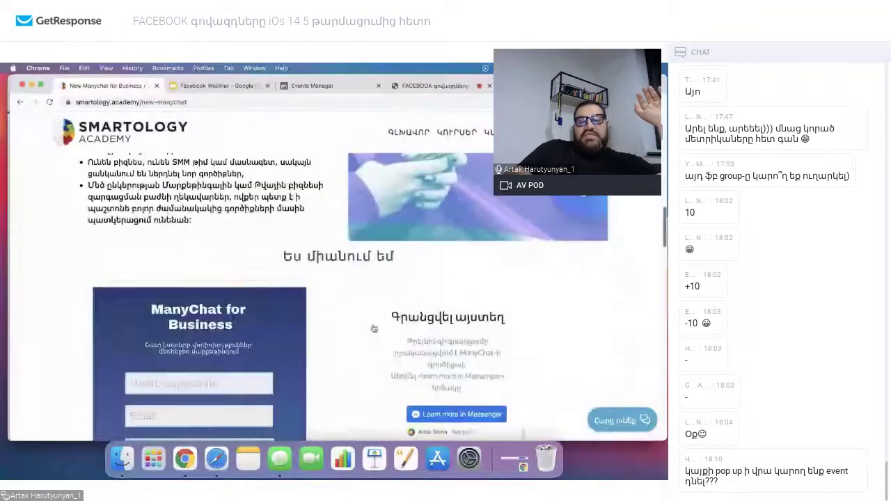
scroll(373, 328, down, 10)
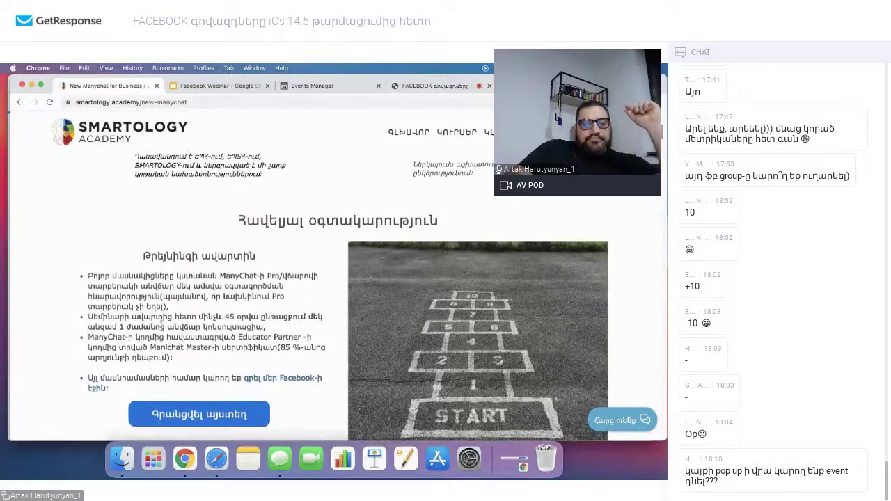
scroll(337, 299, up, 1)
scroll(162, 326, up, 15)
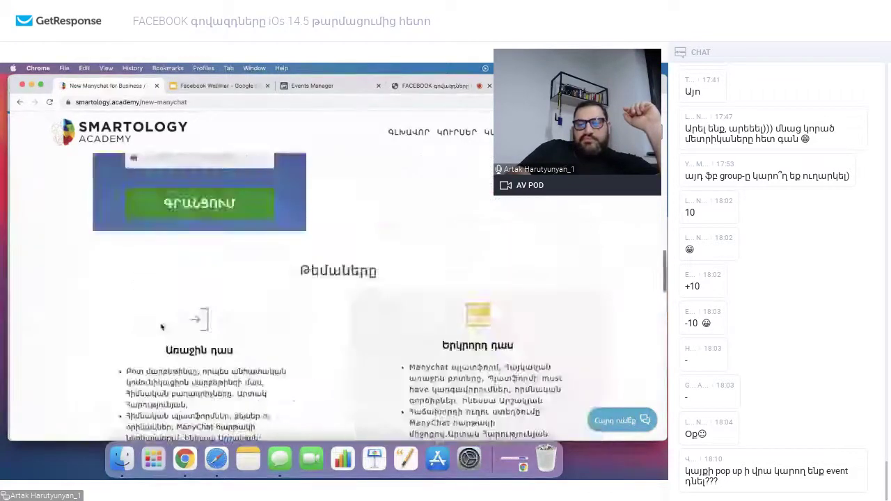
scroll(162, 326, up, 3)
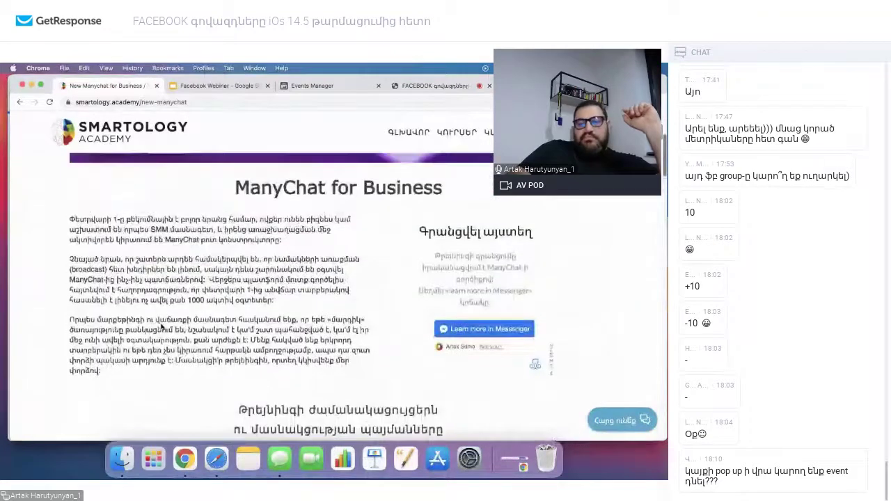
scroll(162, 330, down, 7)
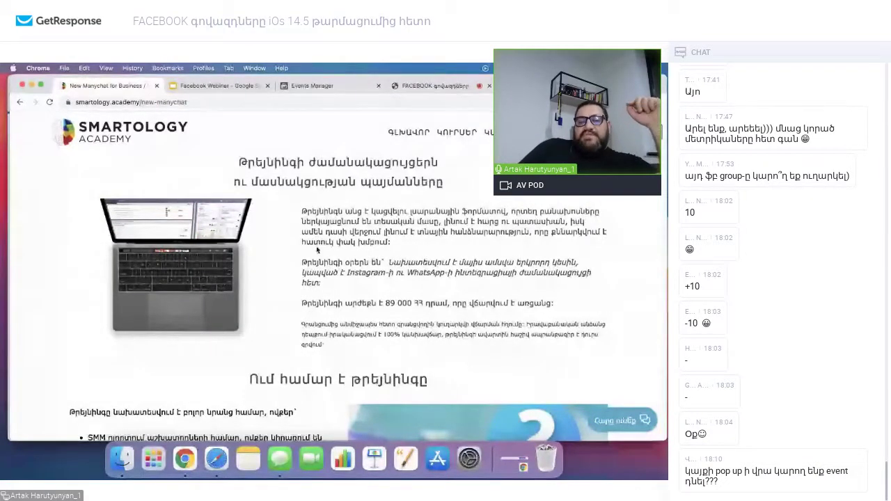
scroll(388, 239, up, 10)
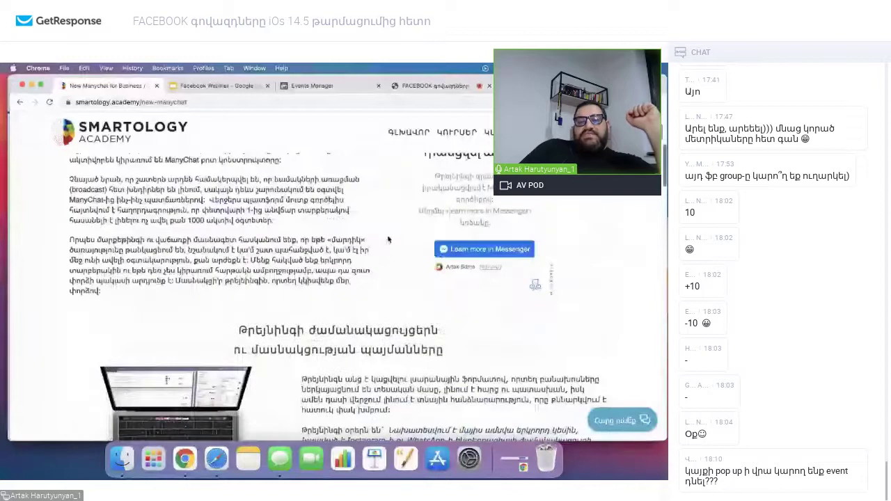
click(95, 135)
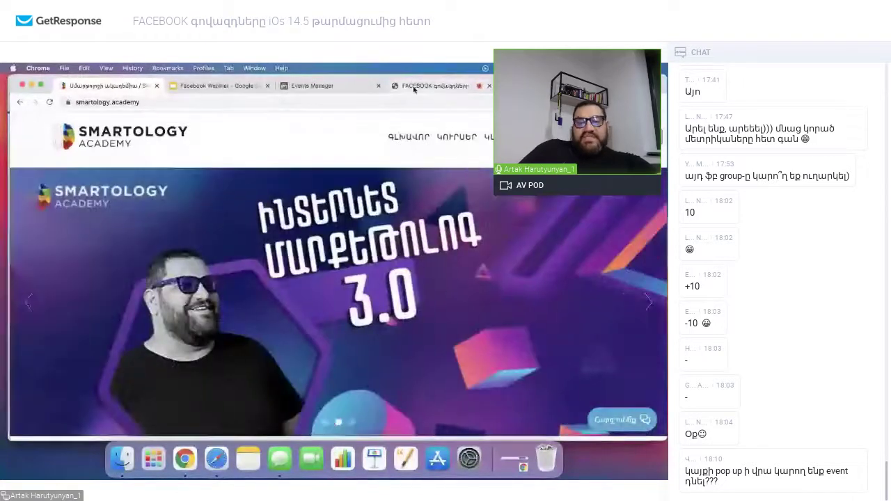
Present the Facebook Webinar deck full screen from slide 16, the ManyChat for Business screenshot
click(404, 87)
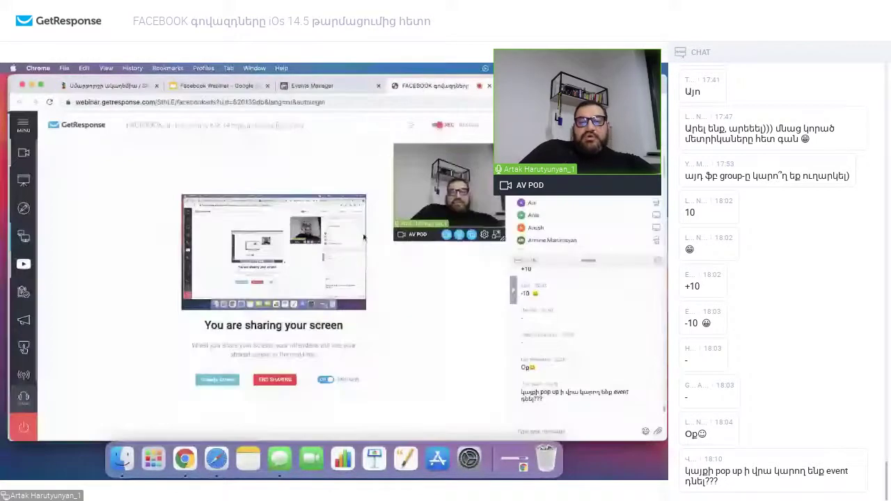
click(212, 86)
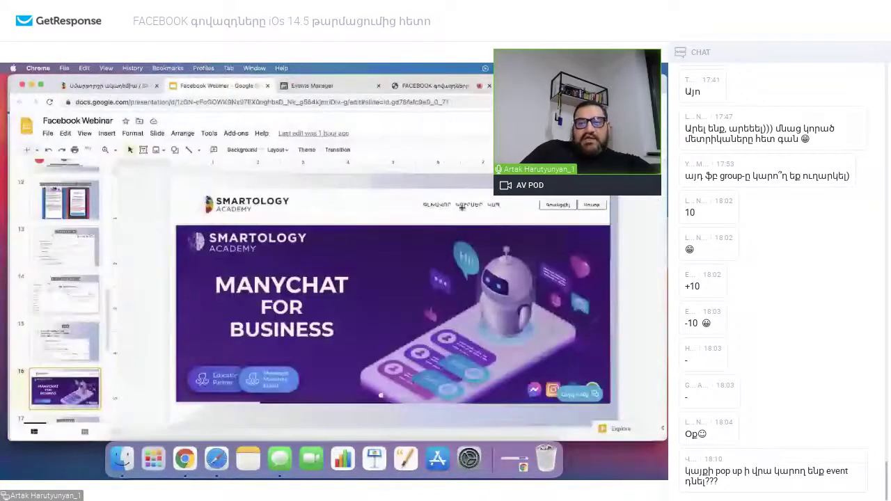
key(super+Return)
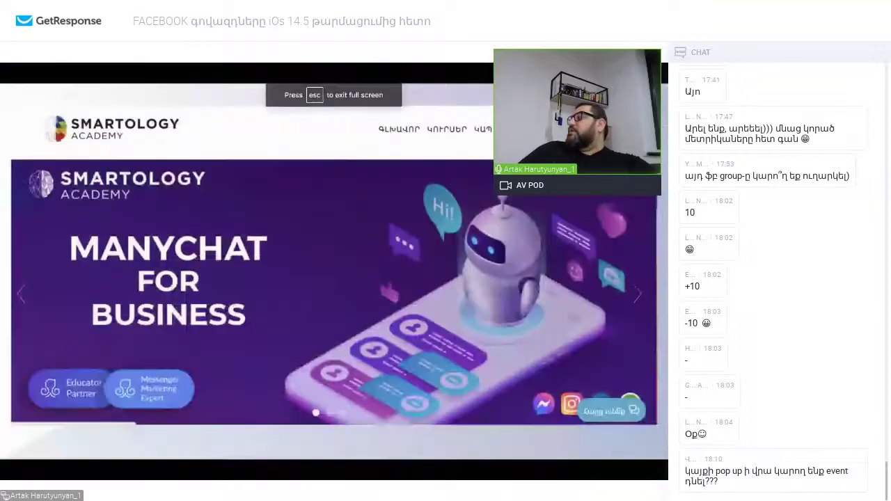